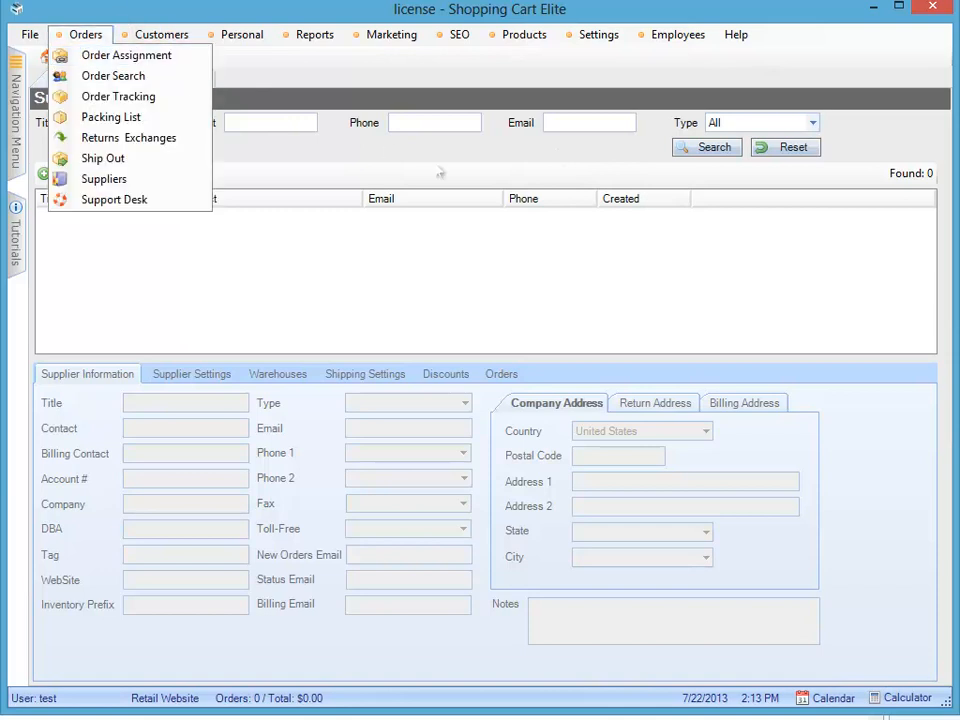
- List all suppliers and open the 4over record, keeping DropShipper as its type
left_click(718, 149)
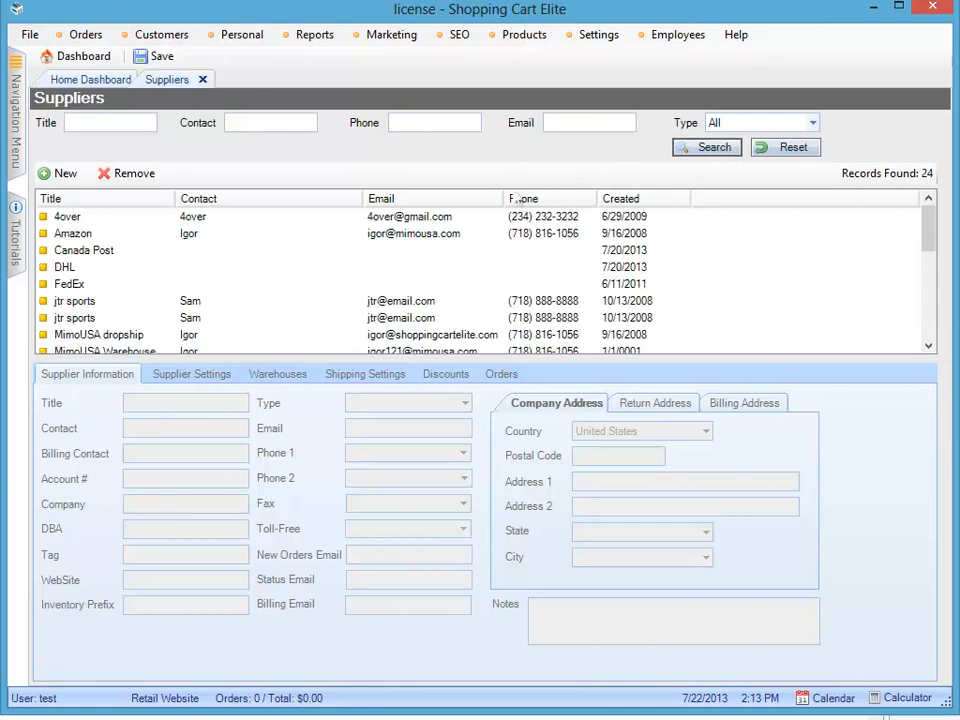
left_click(204, 219)
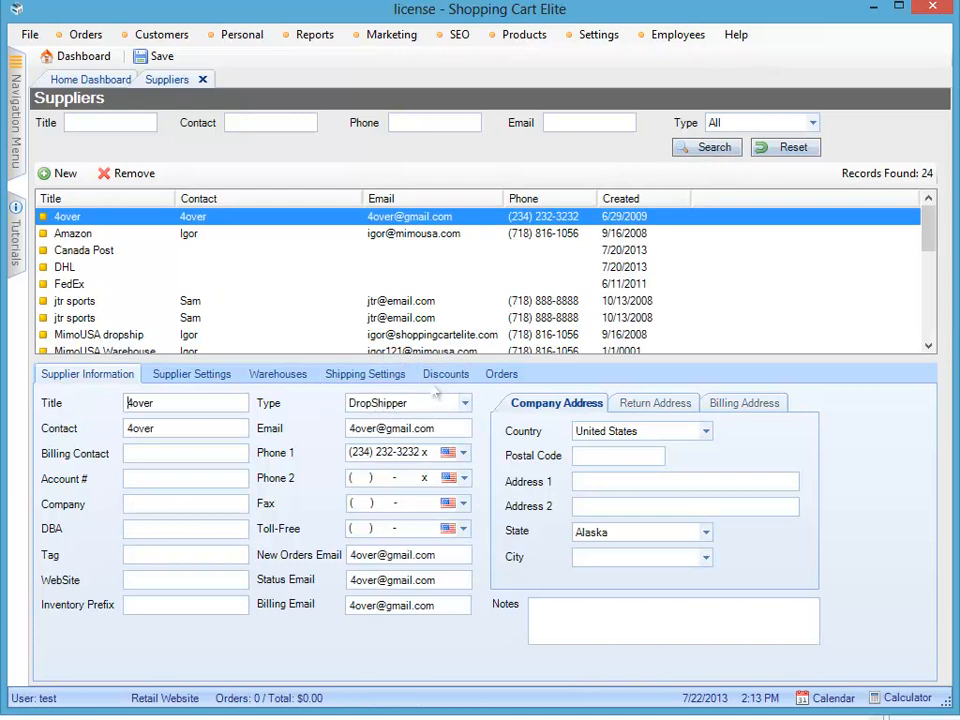
left_click(392, 403)
left_click(405, 448)
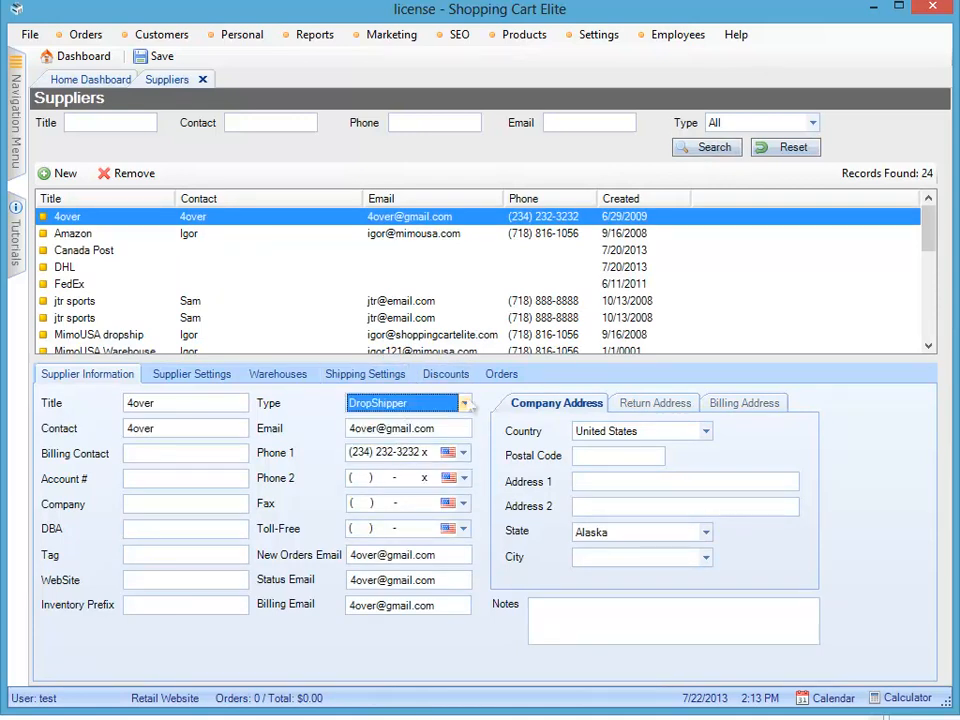
- Open Order Assignment for 07/22/2013 and assign the new Test 1 - Live Rate Shipping order
left_click(85, 34)
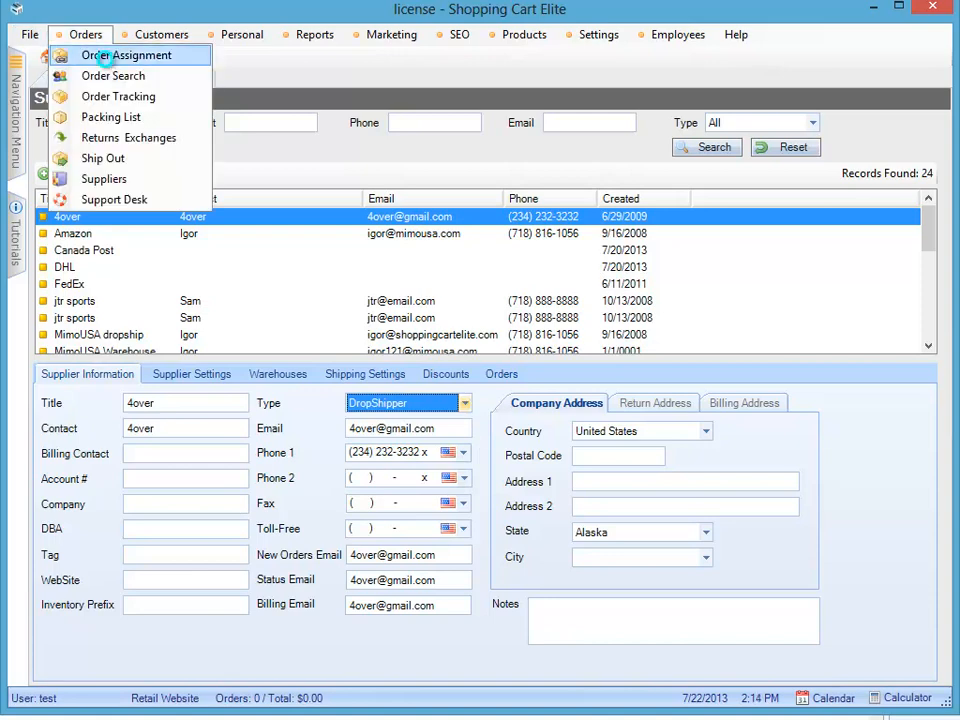
left_click(82, 56)
left_click(160, 263)
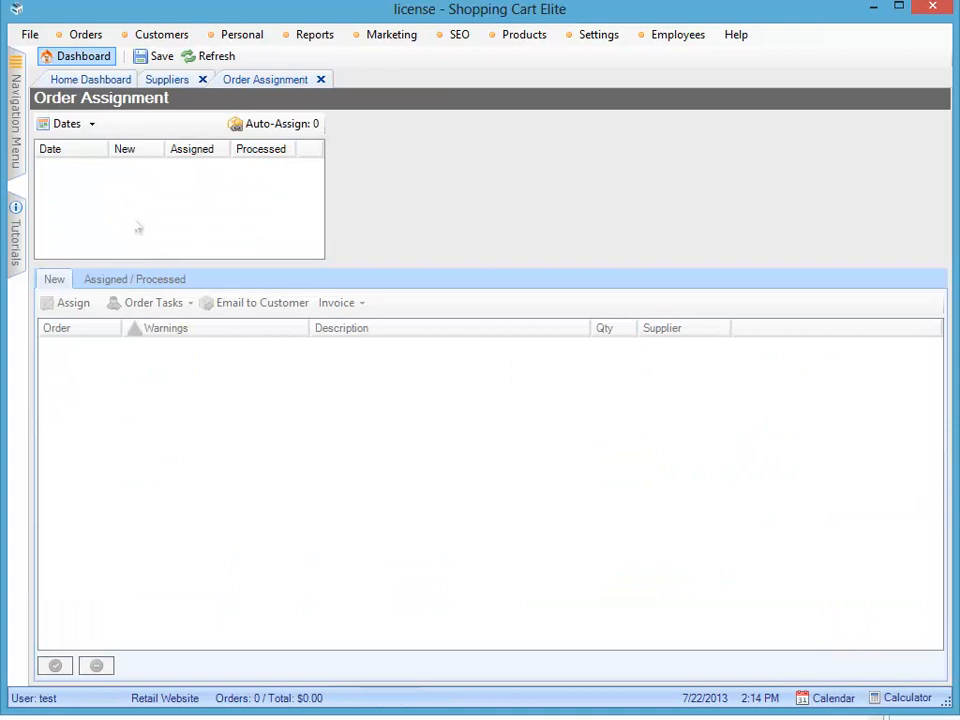
scroll(322, 246, "down", 1)
left_click(100, 216)
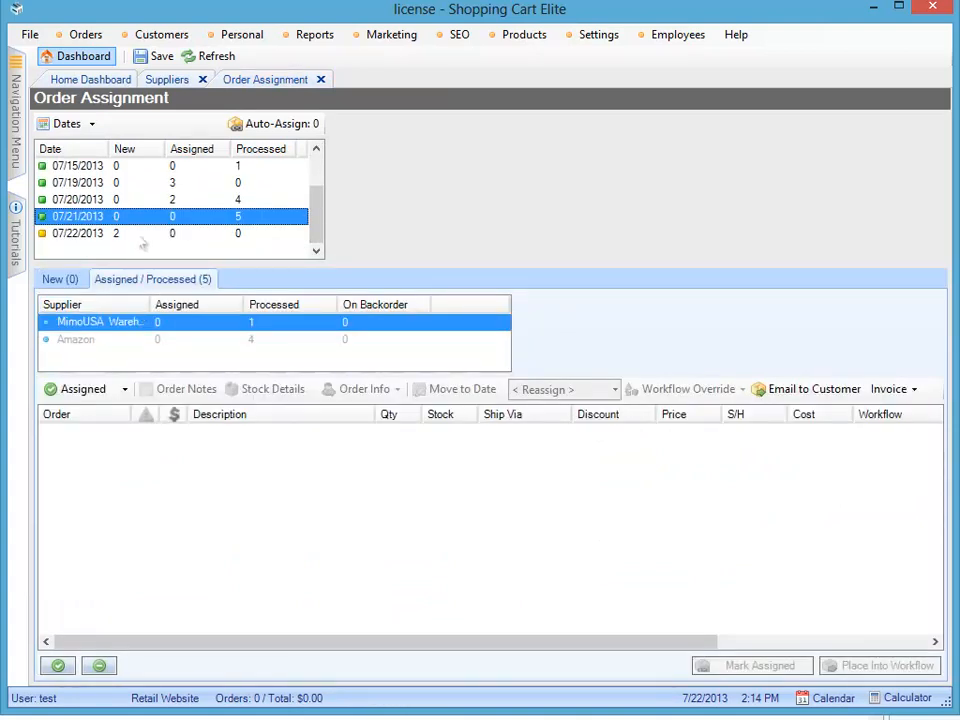
left_click(100, 233)
left_click(45, 345)
left_click(70, 302)
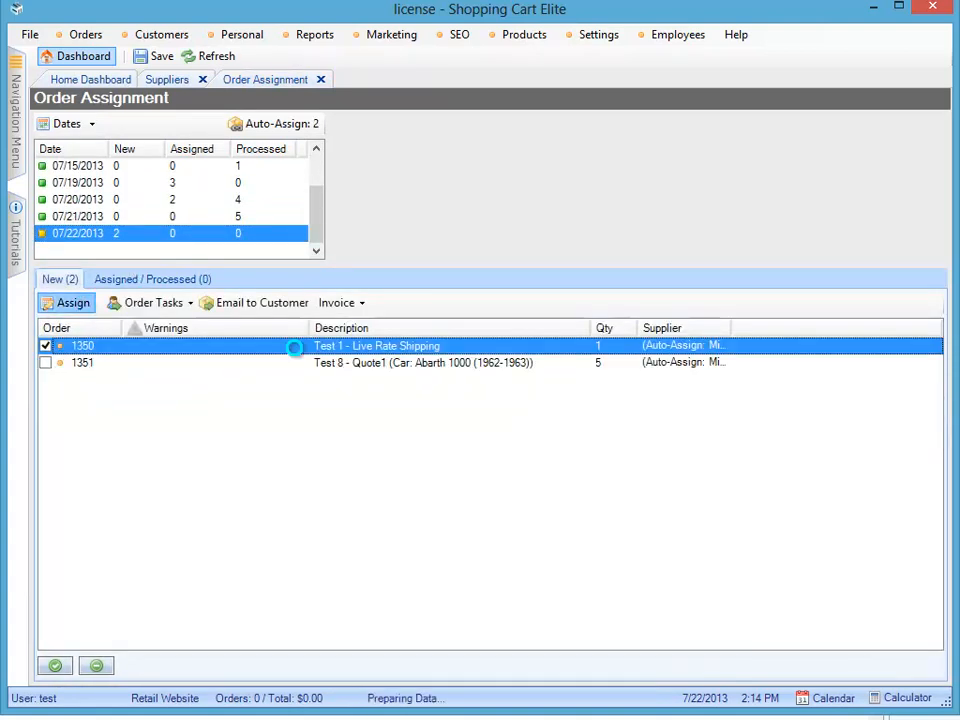
left_click(575, 420)
- Show the assigned items for 07/22/2013 and view the Send To Supplier feed options without sending the order
left_click(190, 282)
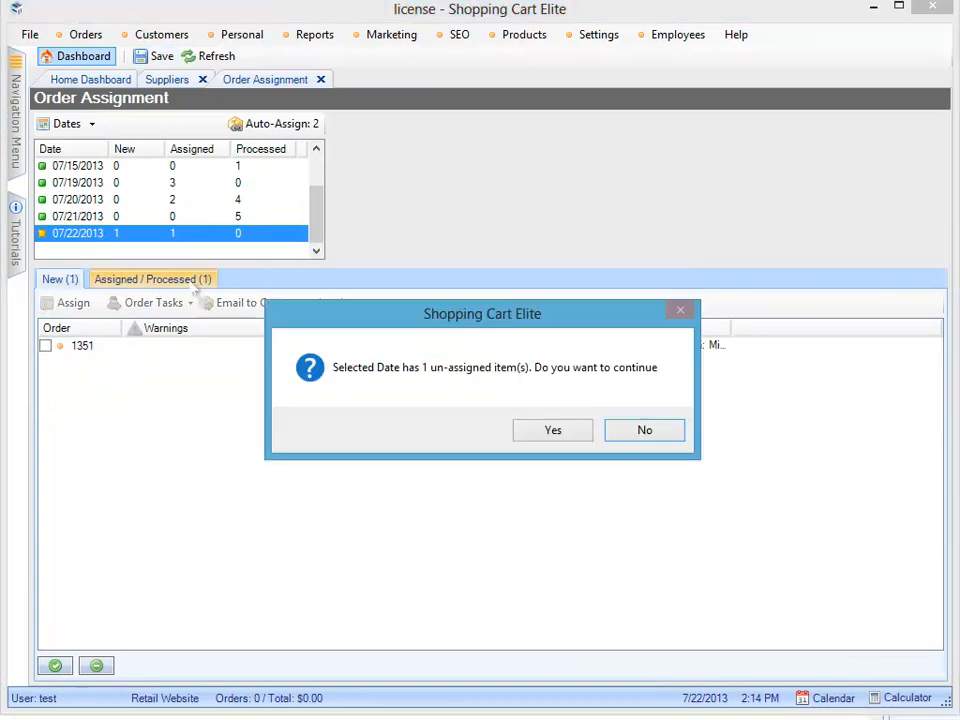
left_click(577, 435)
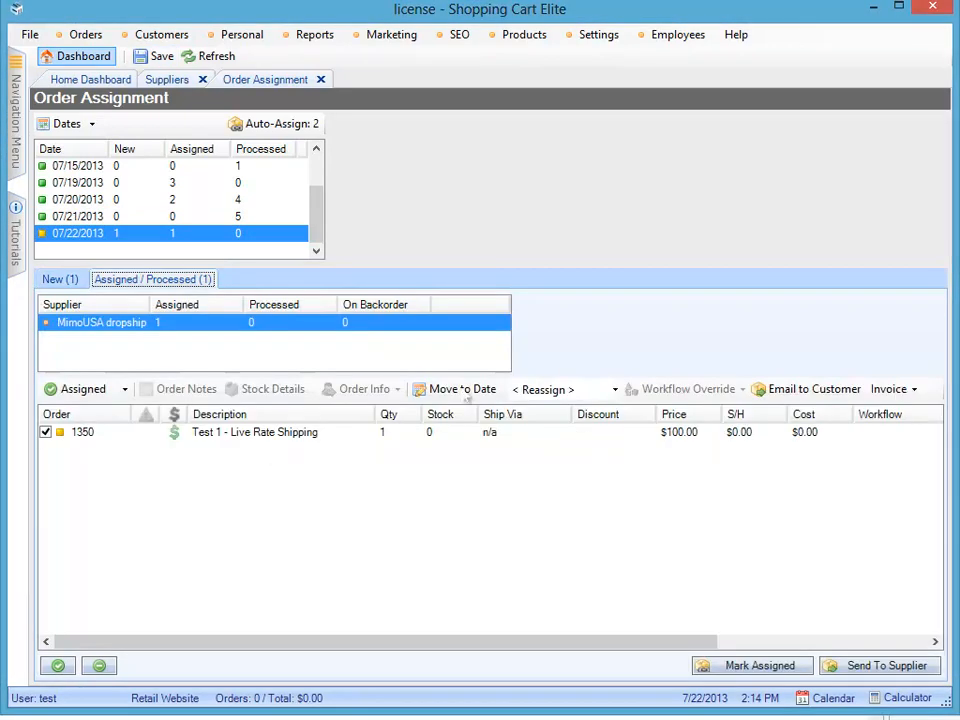
left_click(884, 670)
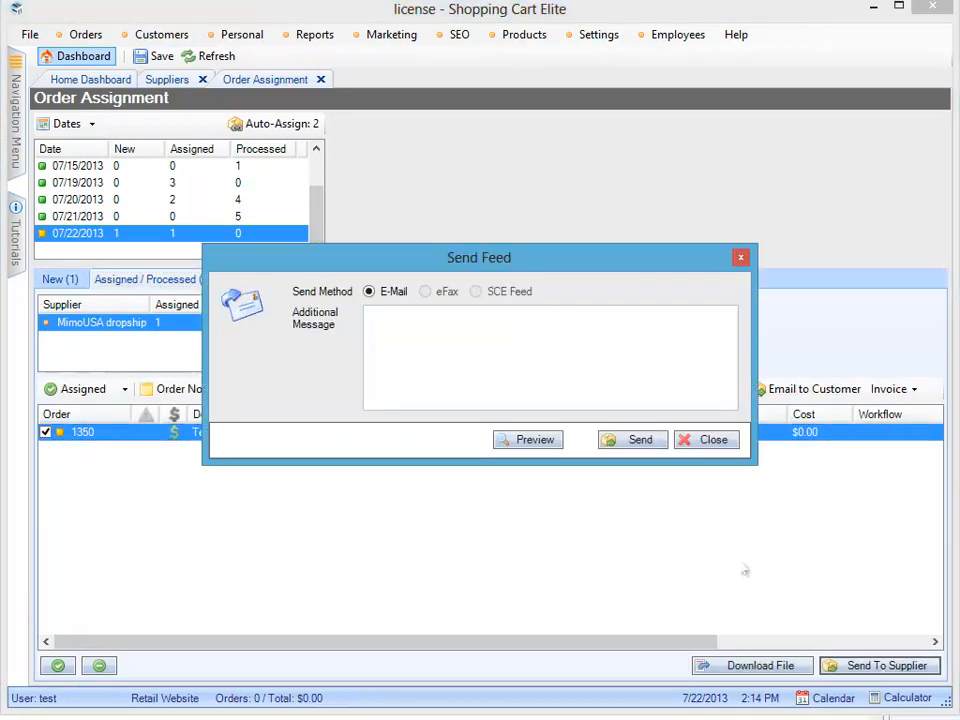
left_click(711, 441)
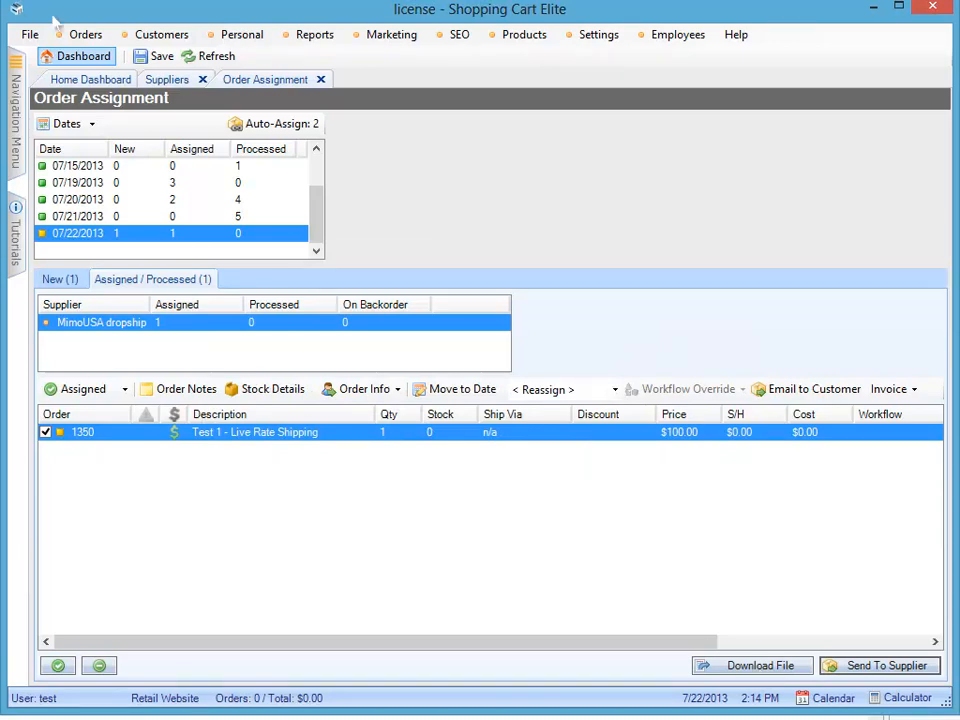
- Return to the 4over supplier and view the file type options for its order invoice file in the supplier settings
left_click(168, 80)
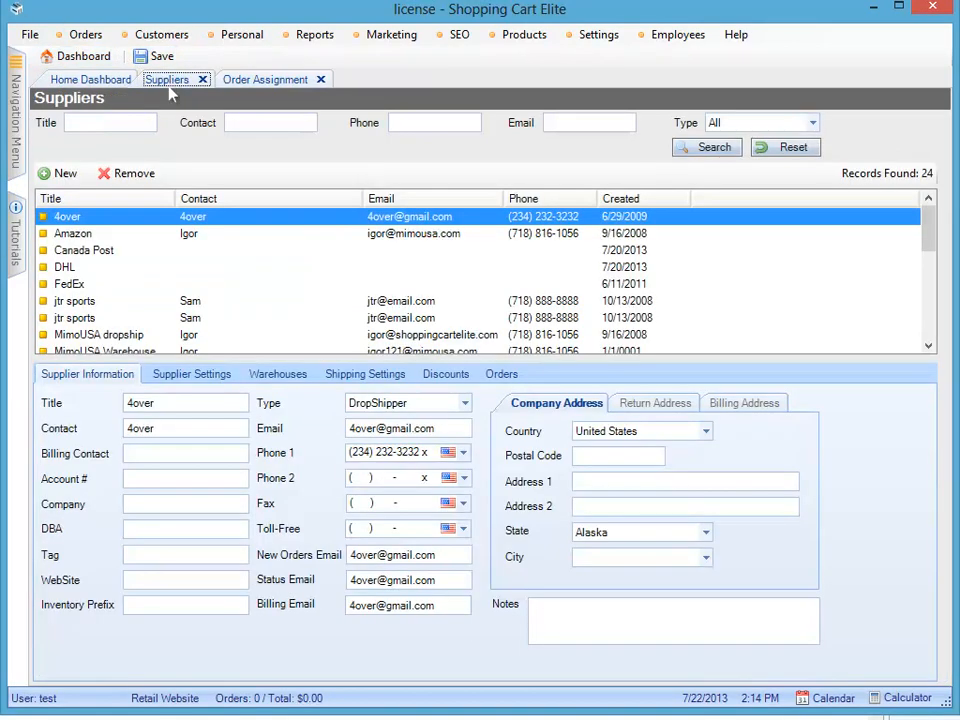
left_click(192, 376)
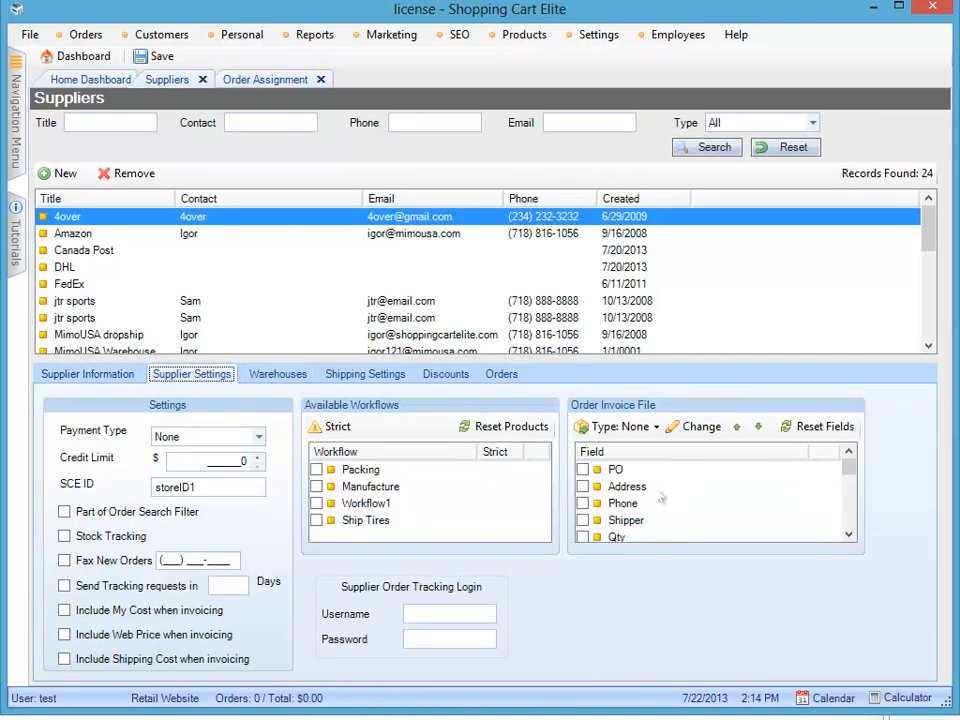
left_click(622, 426)
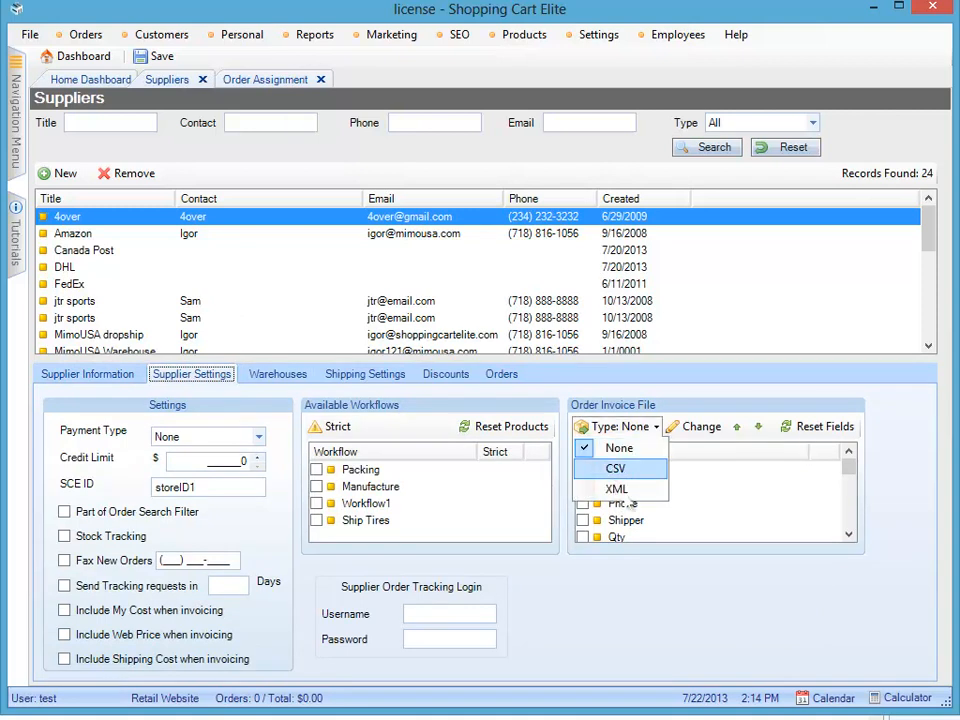
left_click(926, 538)
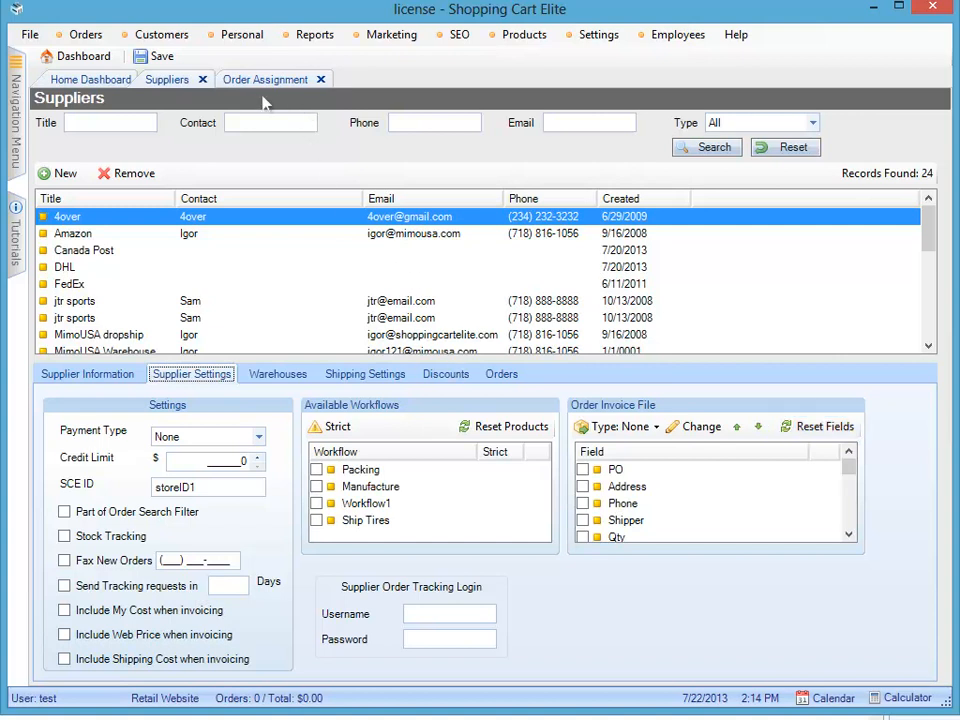
- Set the 4over supplier's type to Warehouse and enable the strict Packing workflow in its supplier settings
left_click(88, 374)
left_click(425, 404)
left_click(395, 454)
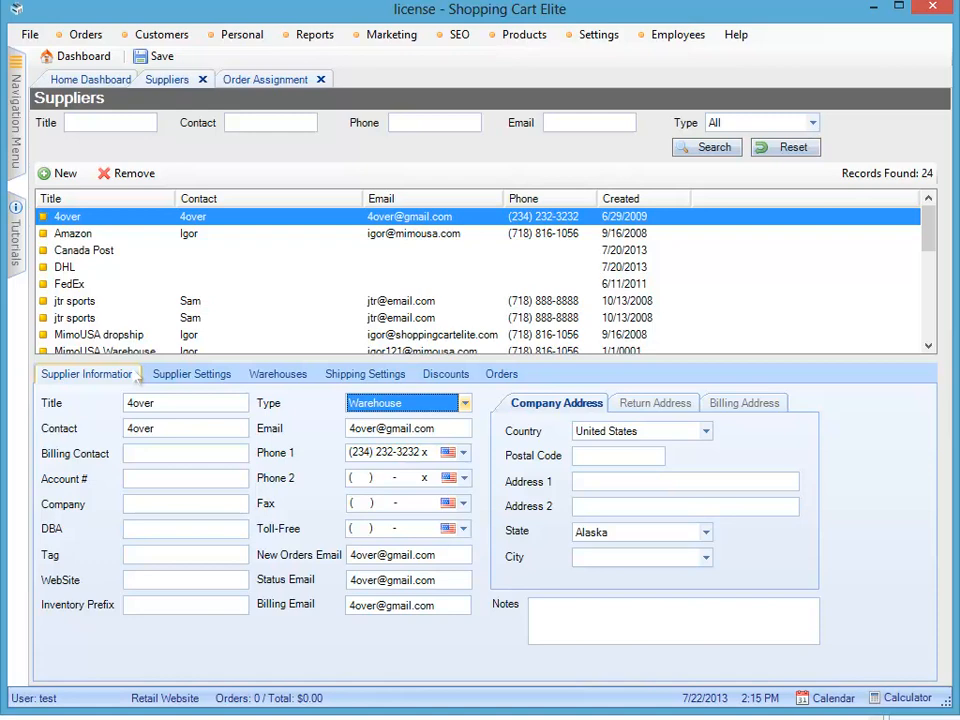
left_click(190, 374)
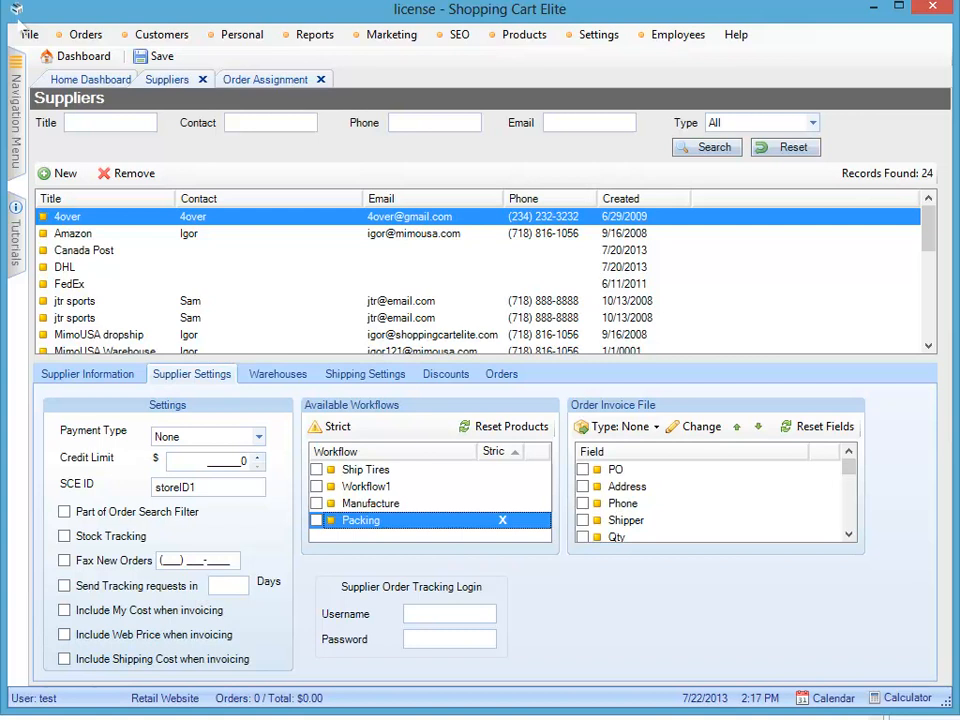
left_click(316, 520)
- Review the new and the assigned or processed items for 07/21/2013 in Order Assignment
left_click(262, 80)
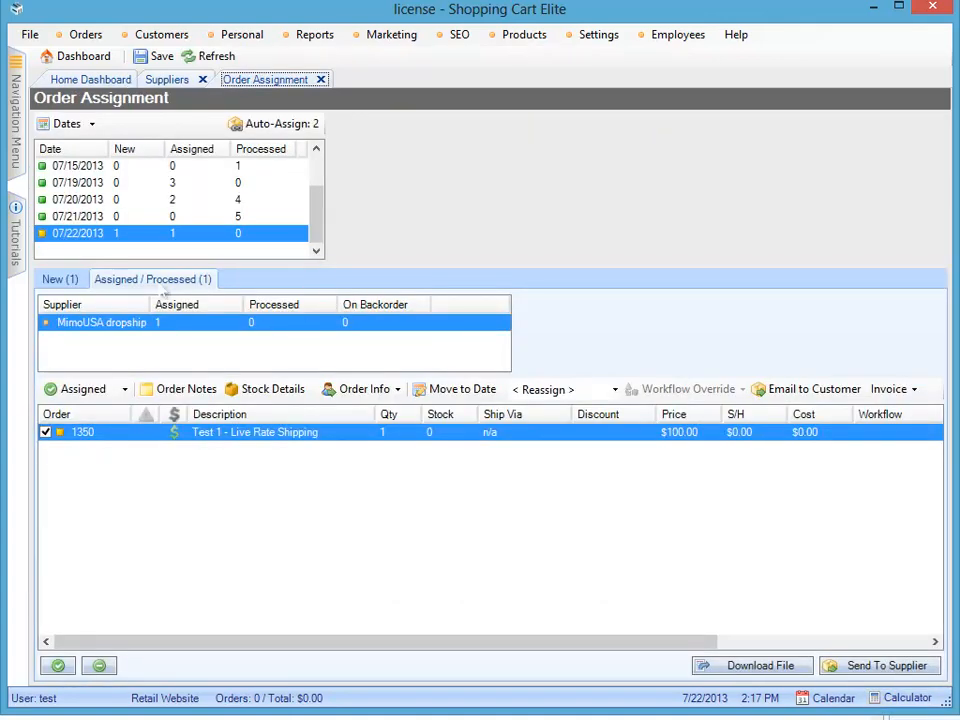
left_click(128, 217)
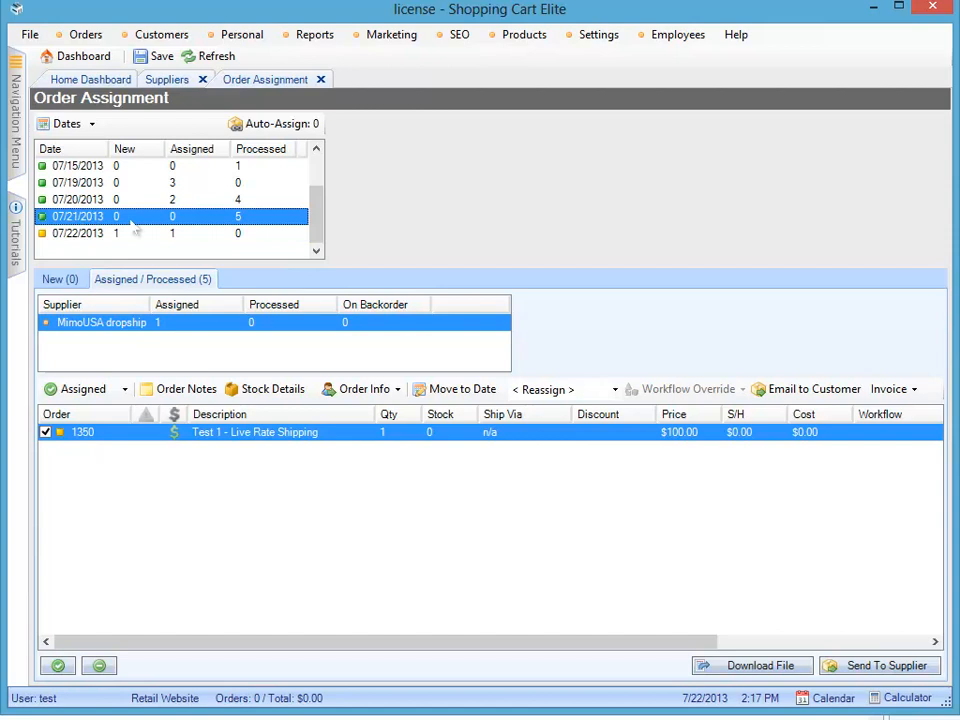
left_click(70, 281)
left_click(114, 280)
left_click(98, 341)
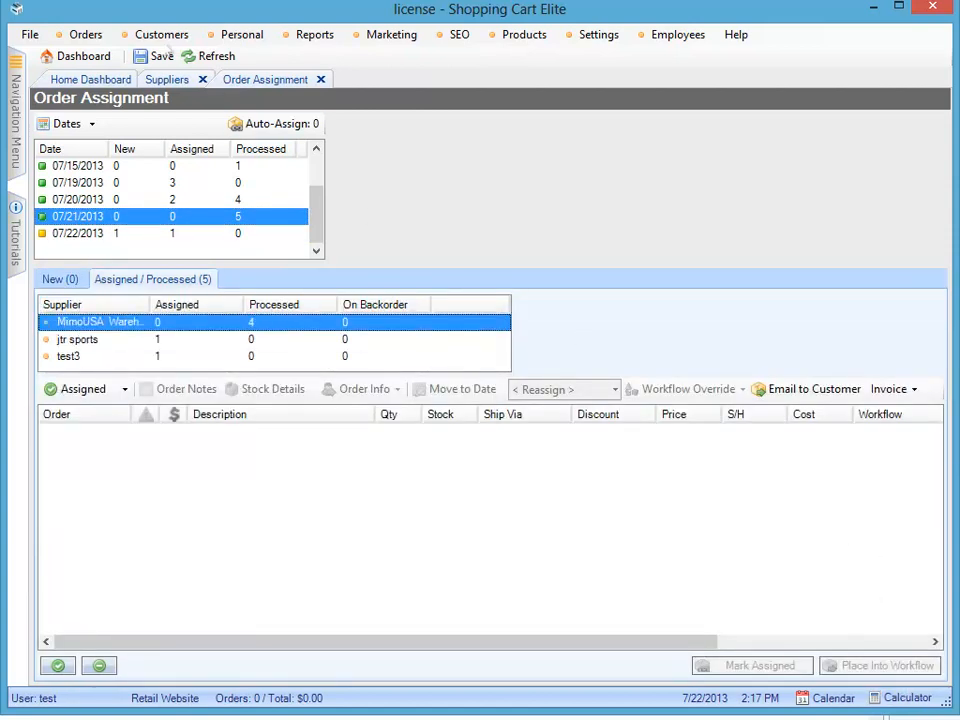
- Examine the available order modules alongside the 4over supplier's Packing workflow settings and supplier information
left_click(76, 33)
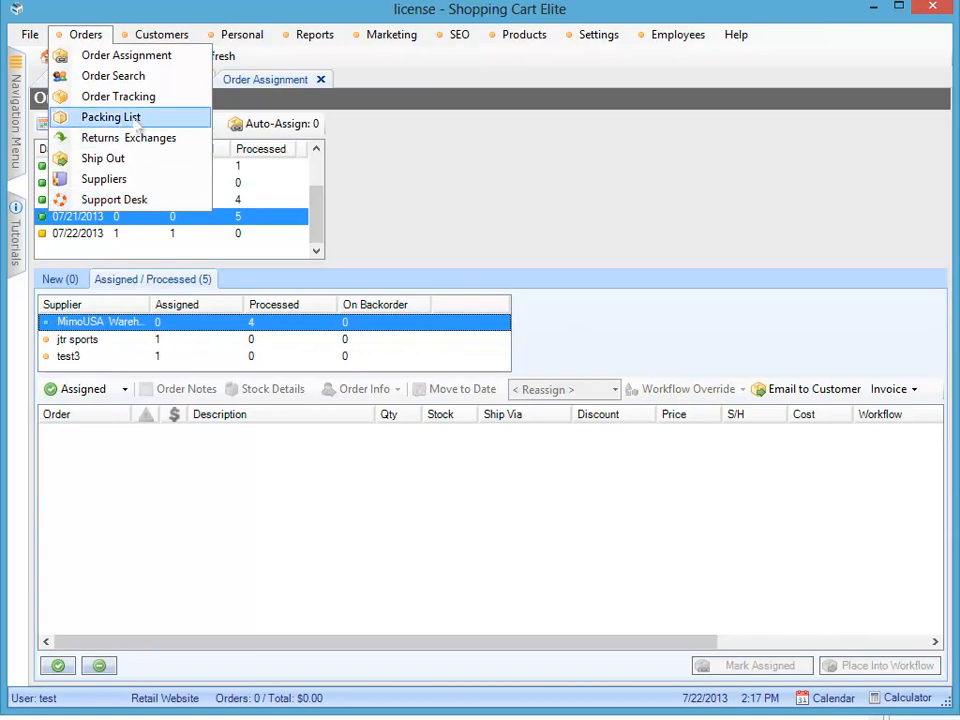
left_click(454, 156)
left_click(167, 79)
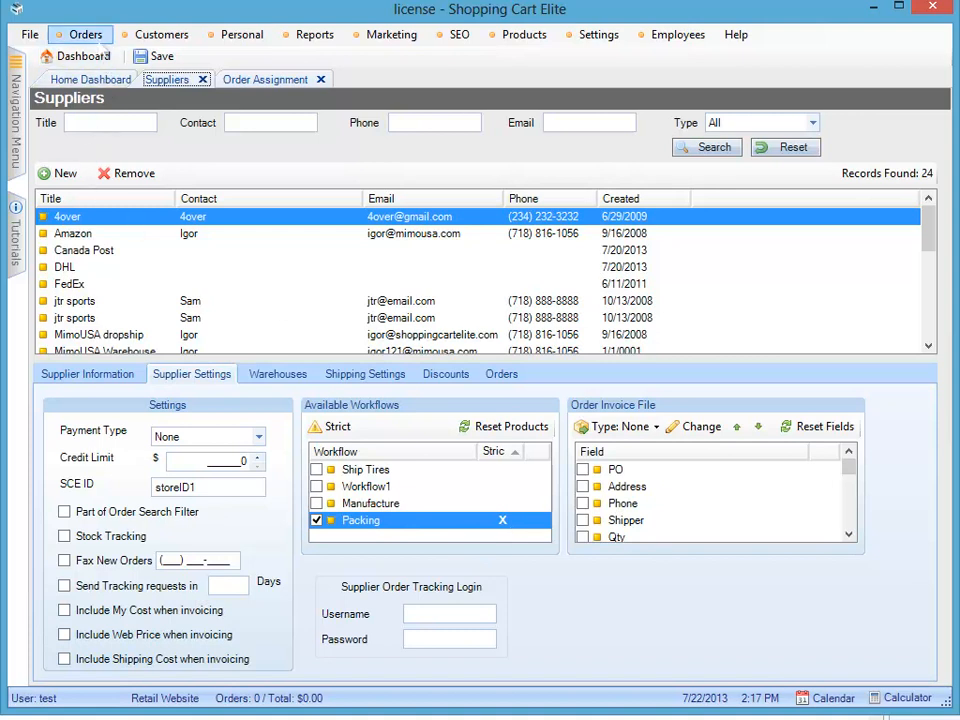
left_click(82, 34)
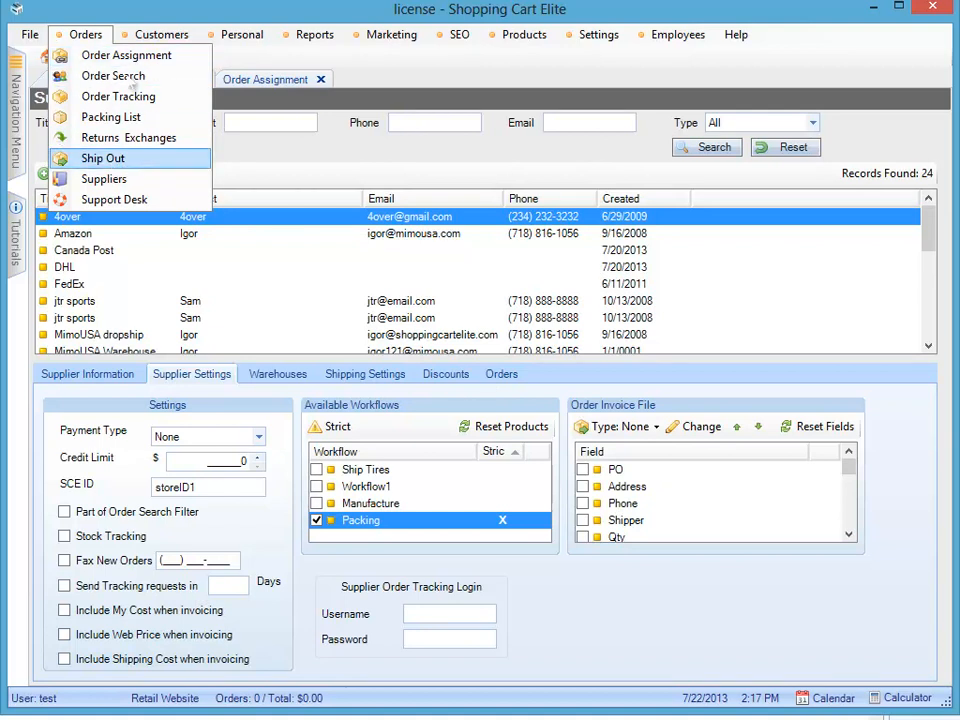
left_click(520, 512)
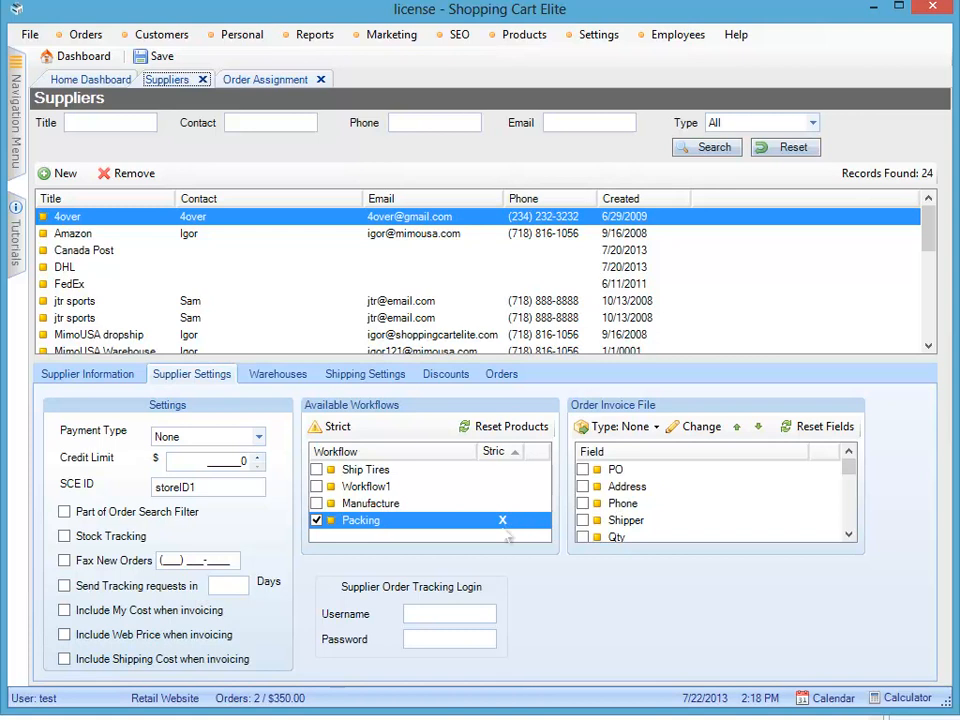
left_click(72, 34)
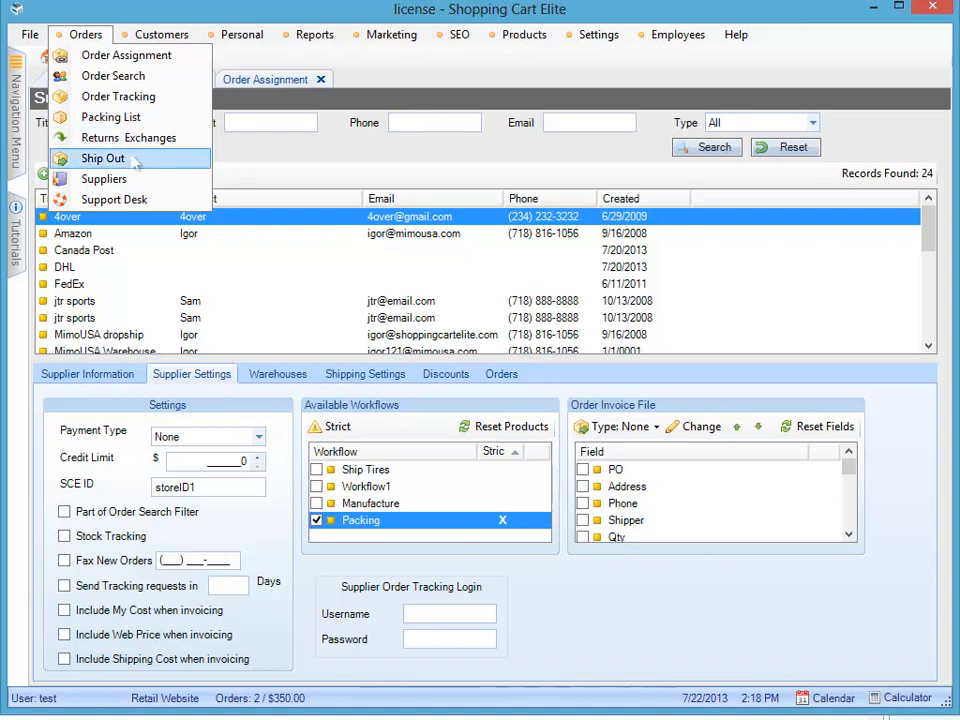
left_click(490, 525)
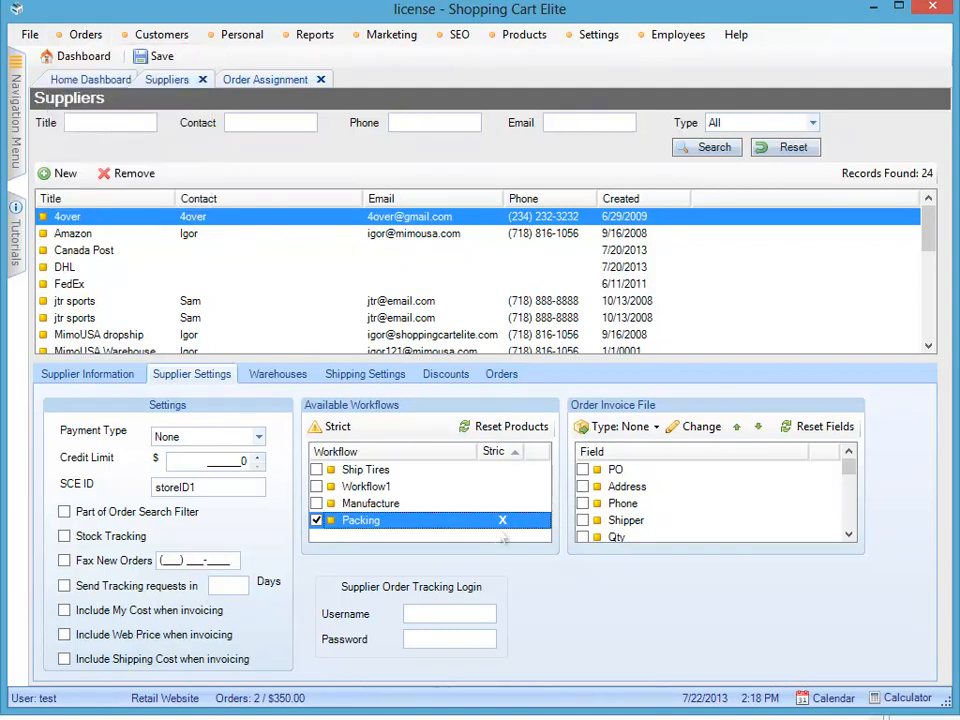
left_click(504, 521)
left_click(118, 373)
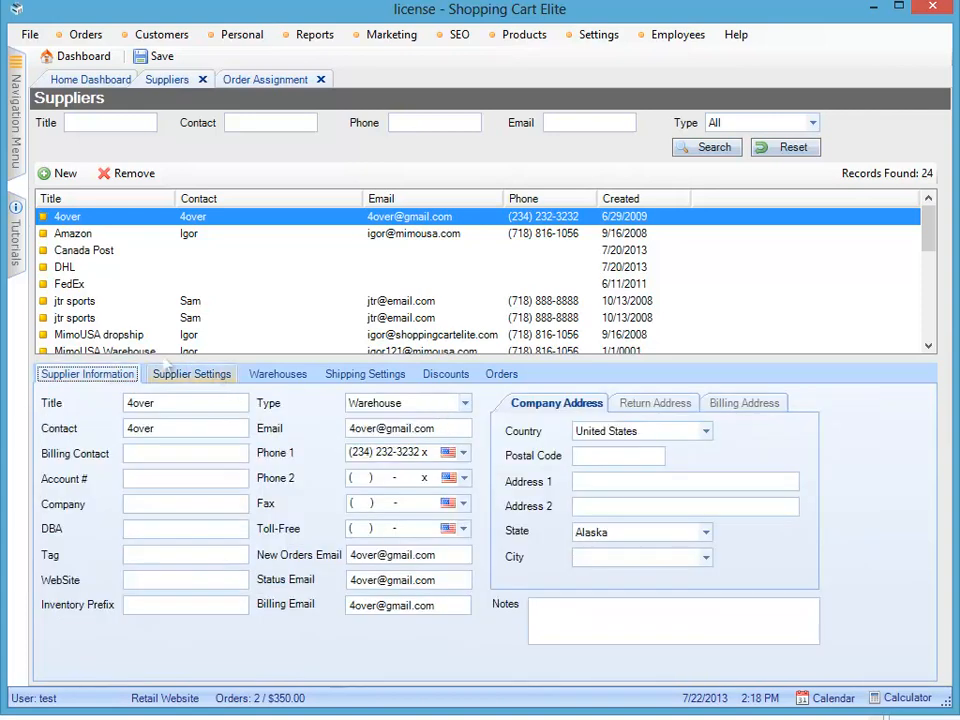
left_click(210, 374)
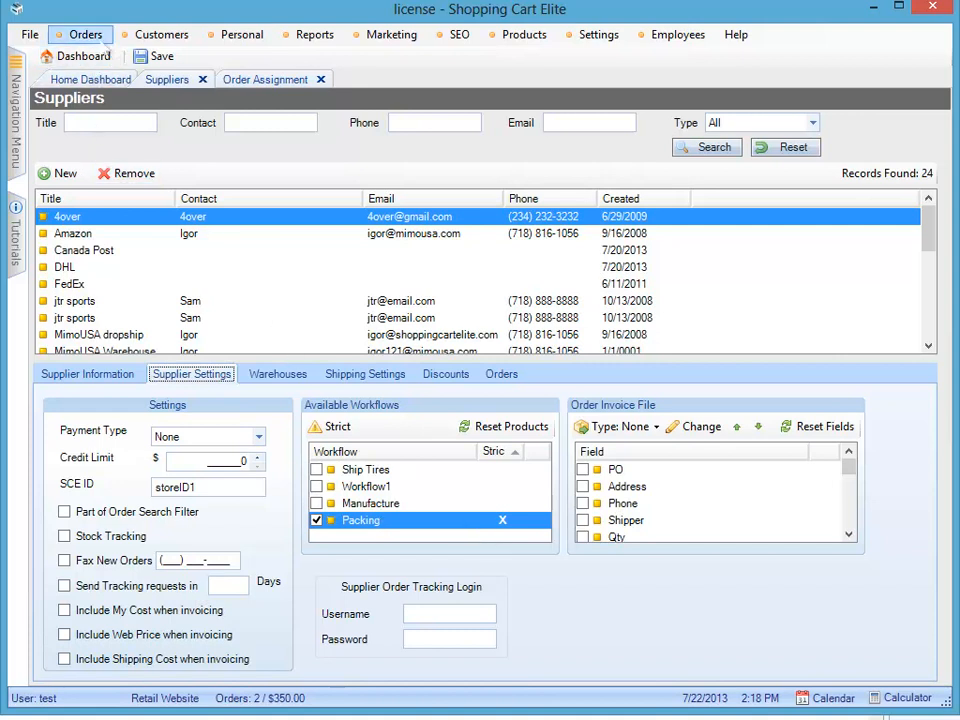
left_click(86, 36)
left_click(334, 521)
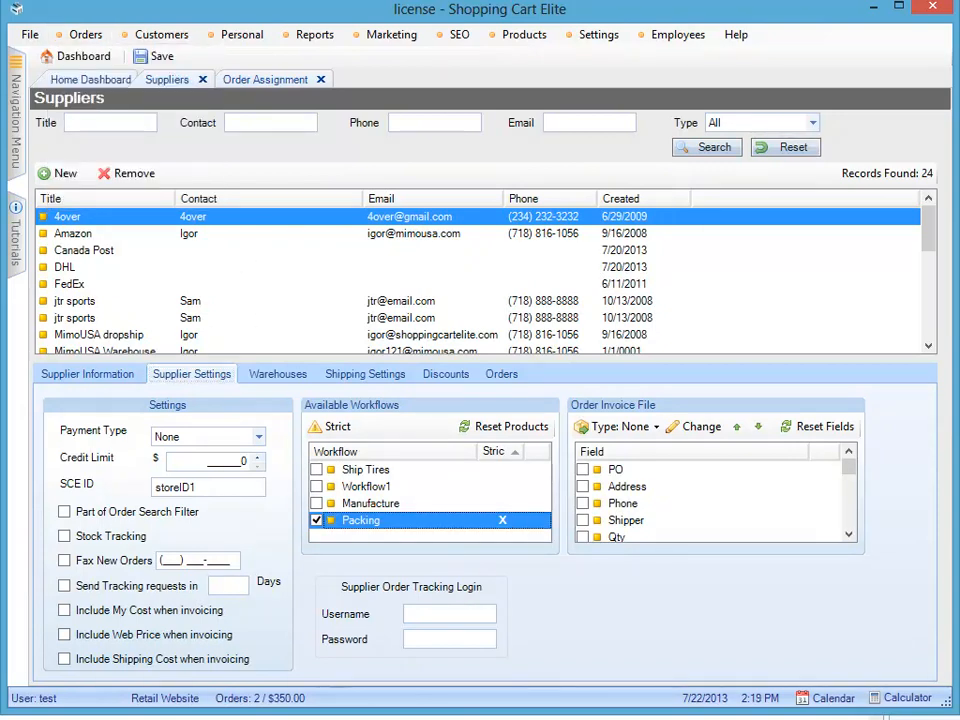
- Open the Ship Out module and filter the shipments by the supplier 4over - dropship
left_click(86, 34)
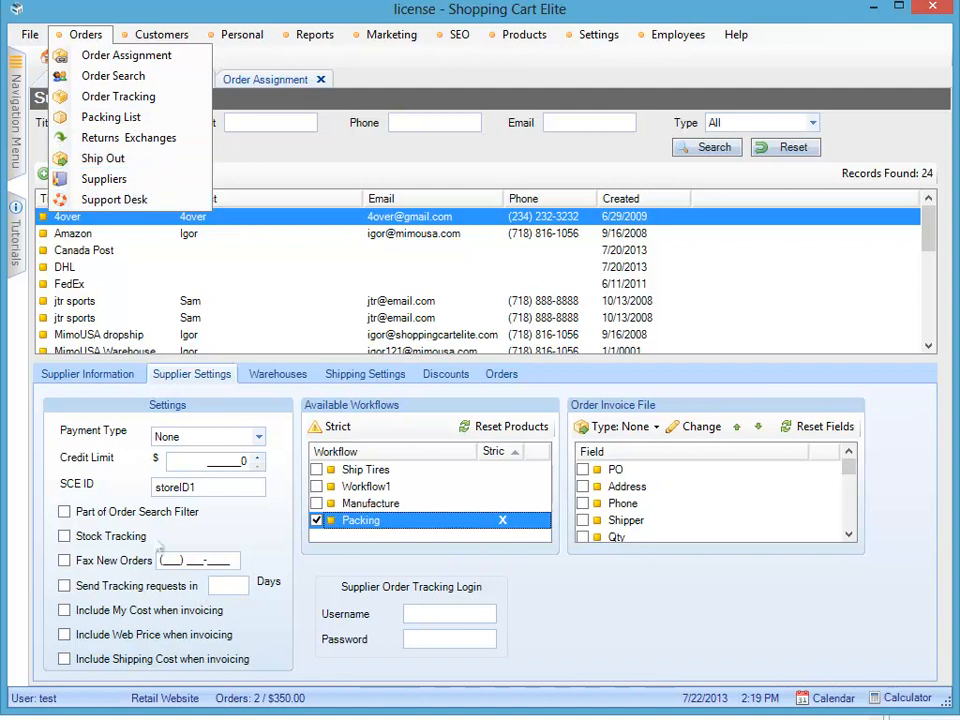
left_click(100, 158)
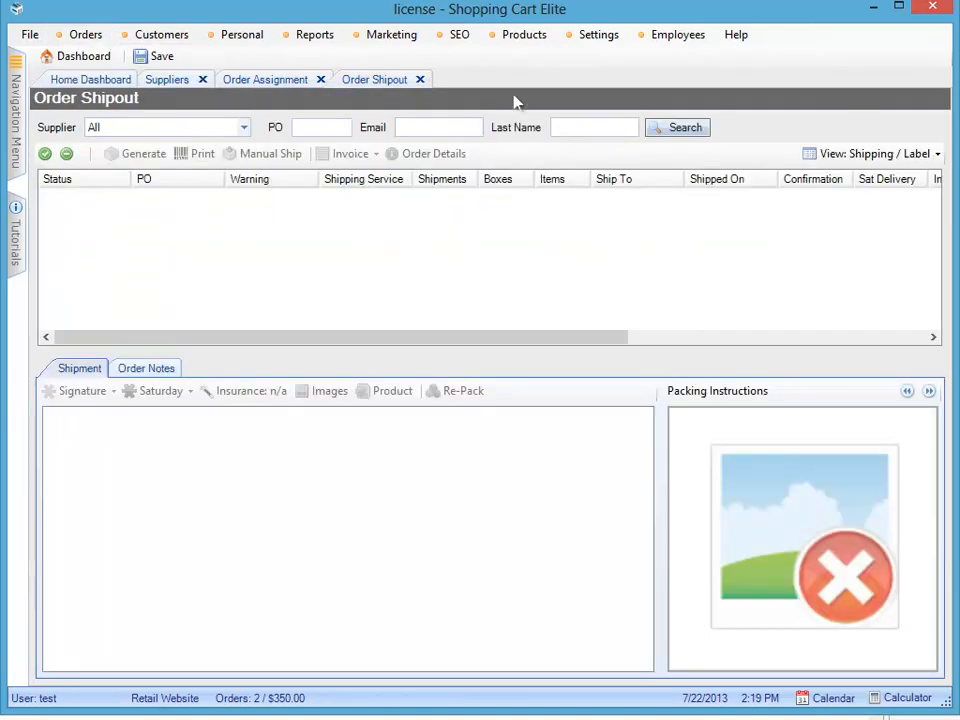
left_click(215, 128)
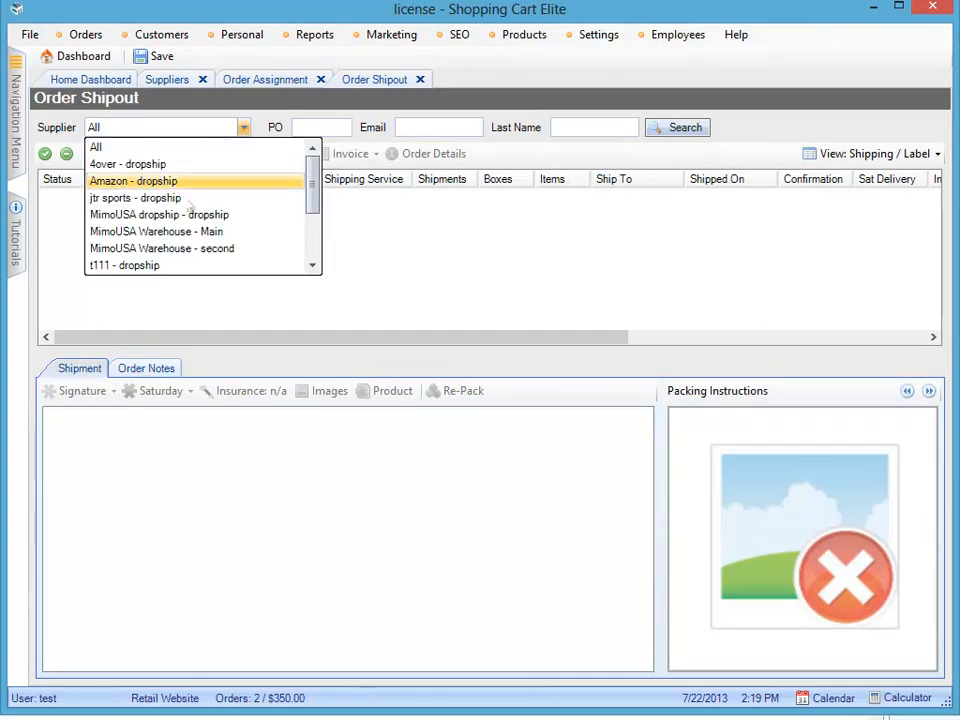
left_click(183, 165)
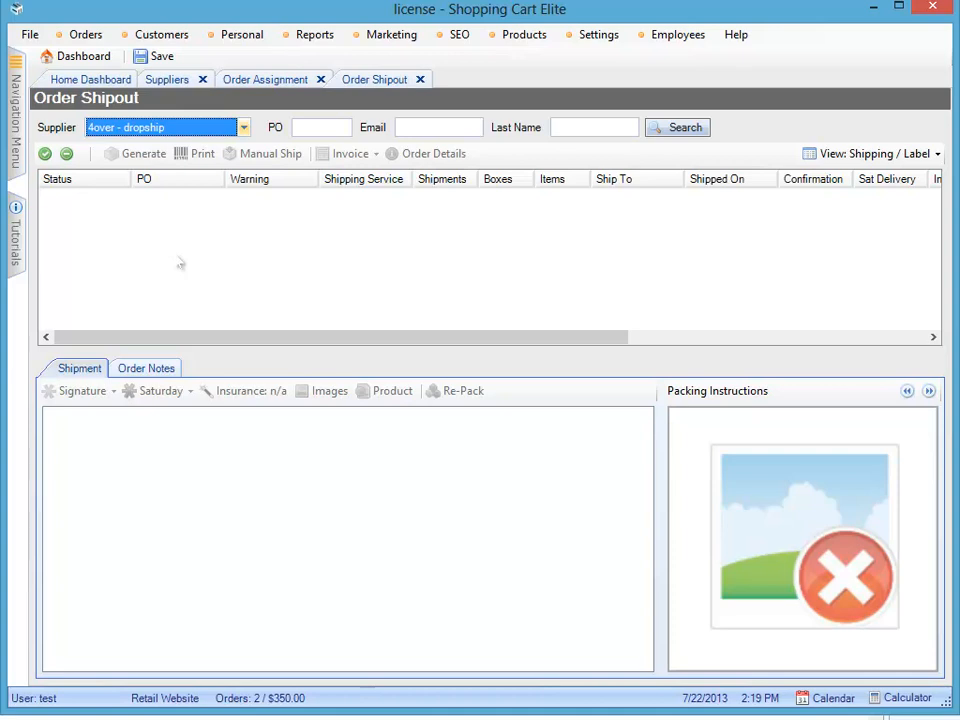
left_click(70, 37)
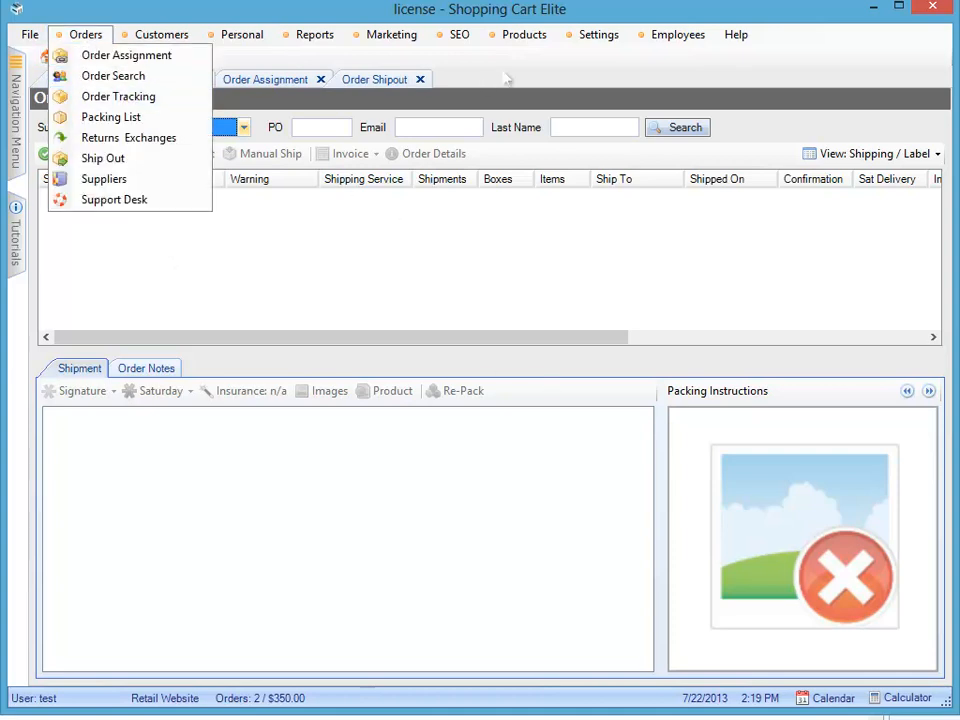
left_click(85, 34)
left_click(85, 34)
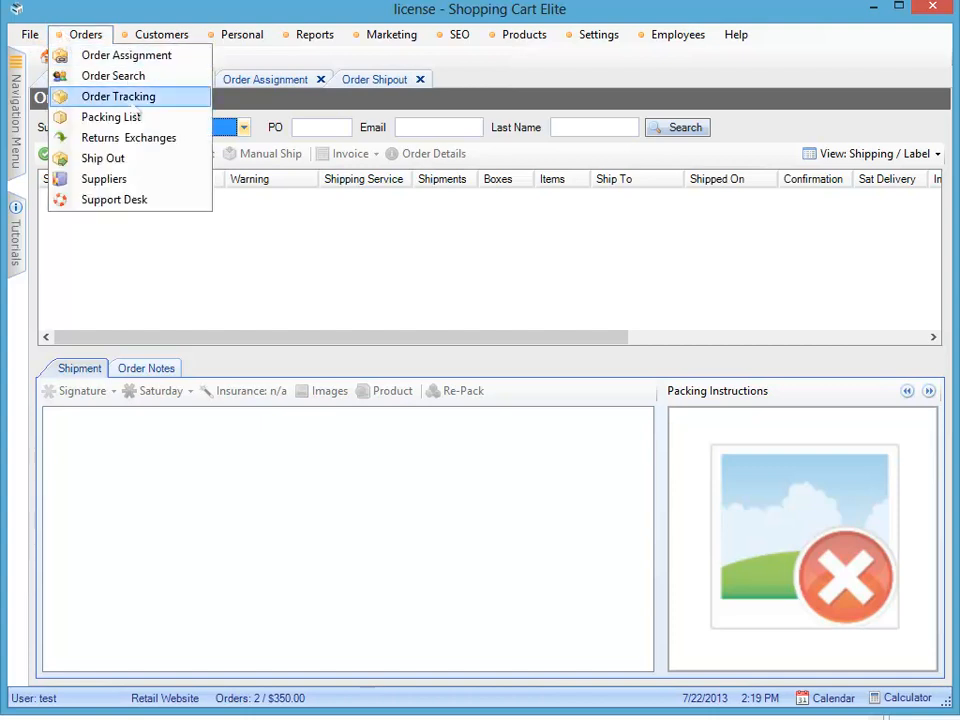
left_click(283, 224)
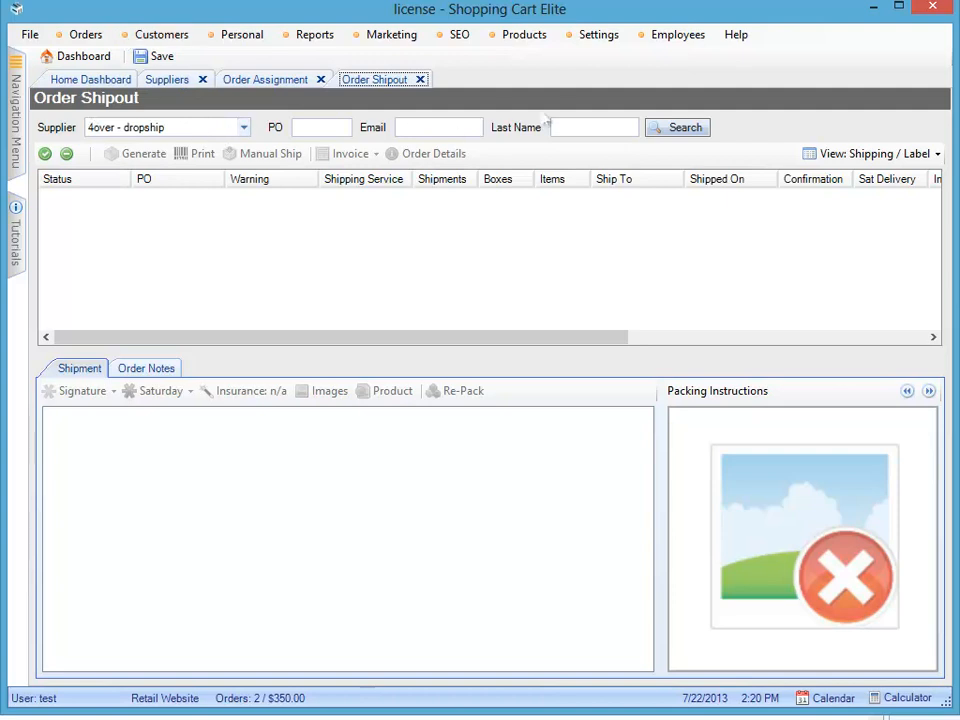
- Search the shipments across all suppliers and list those of MimoUSA Warehouse - second
left_click(127, 129)
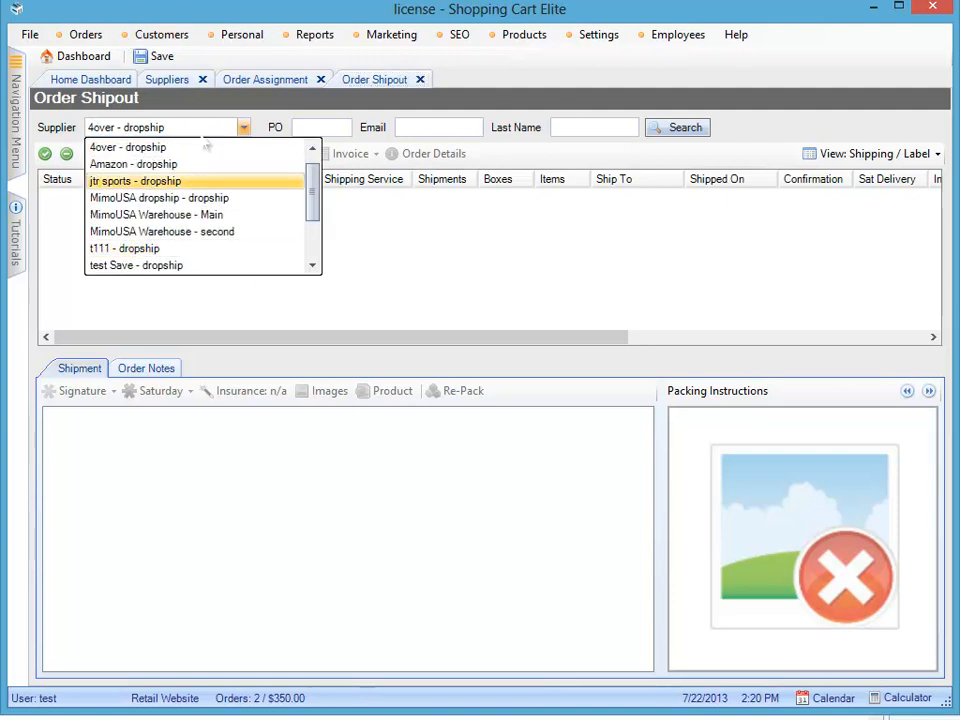
left_click(291, 125)
left_click(312, 127)
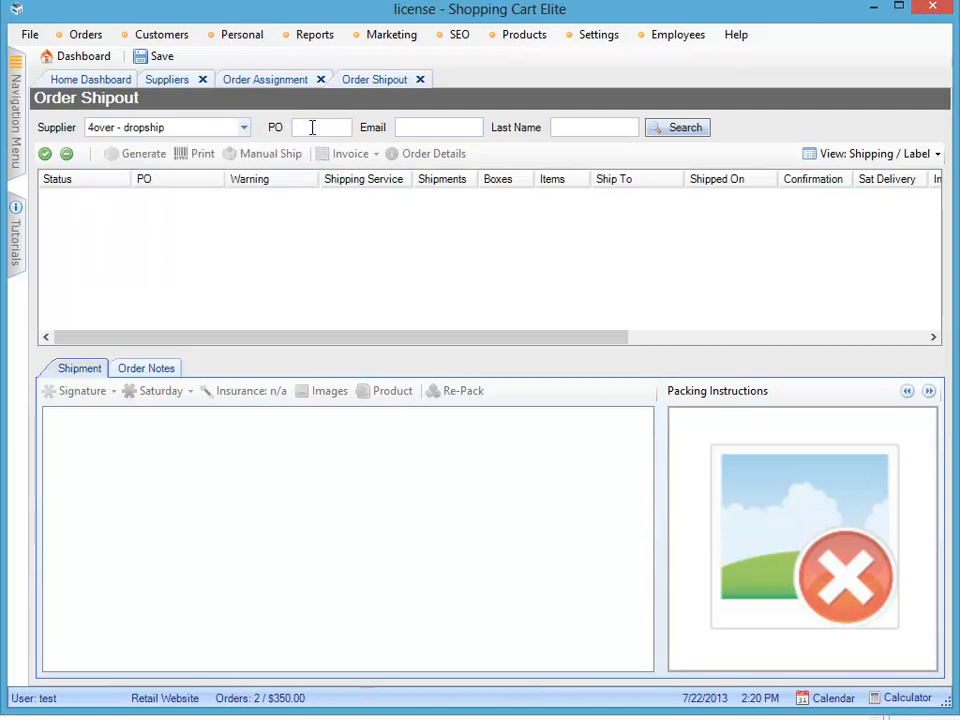
left_click(587, 127)
left_click(140, 127)
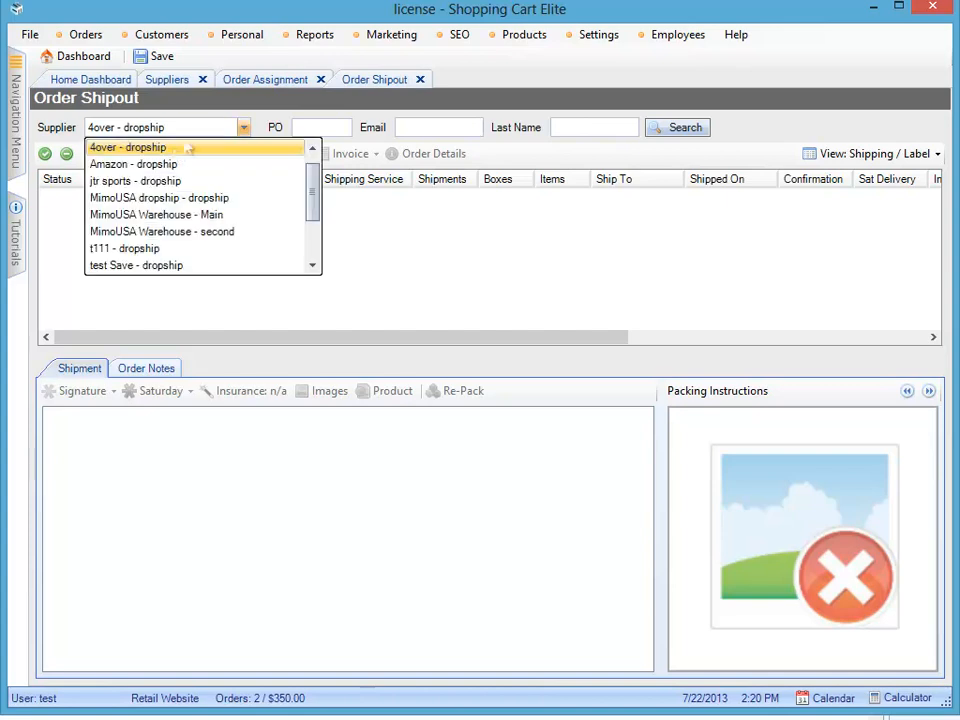
left_click(130, 147)
left_click(677, 127)
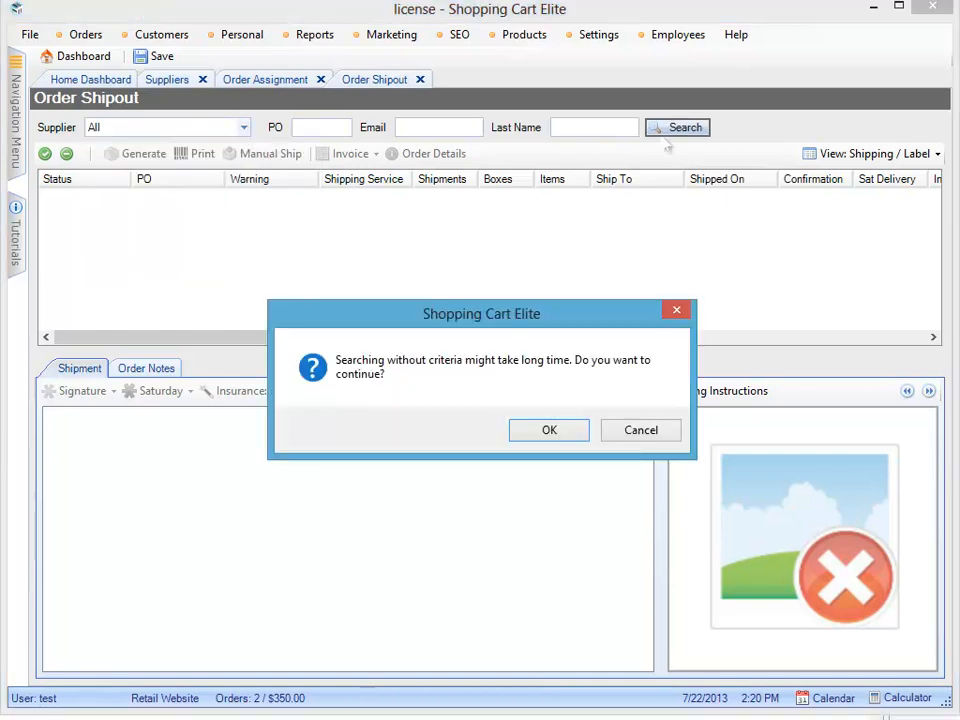
left_click(561, 437)
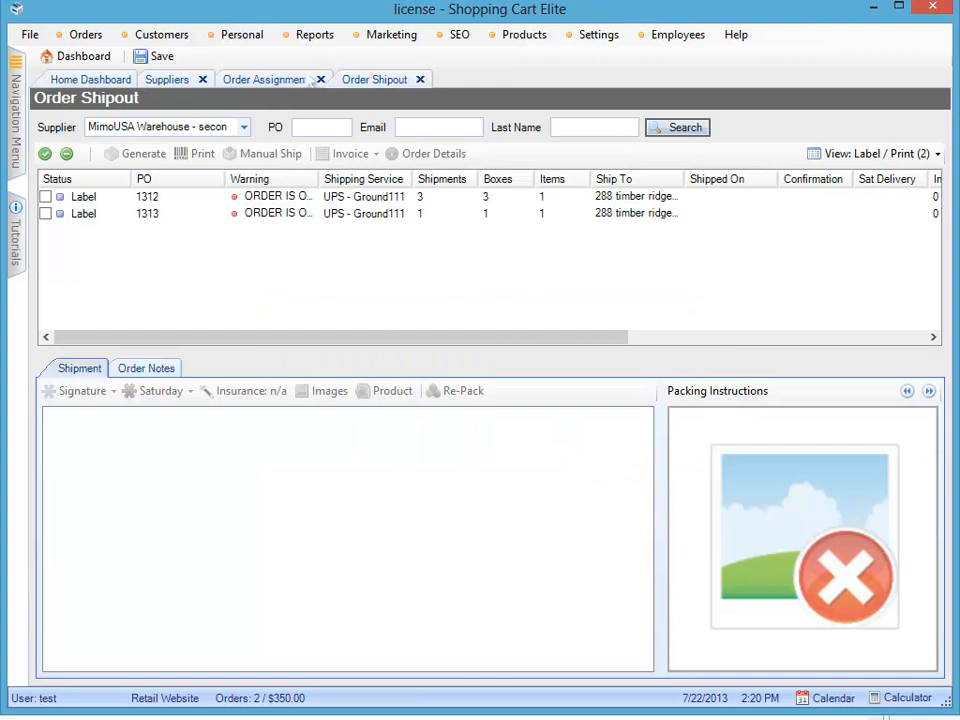
- Select the first listed order, check both orders for label generation and uncheck them again
left_click(62, 198)
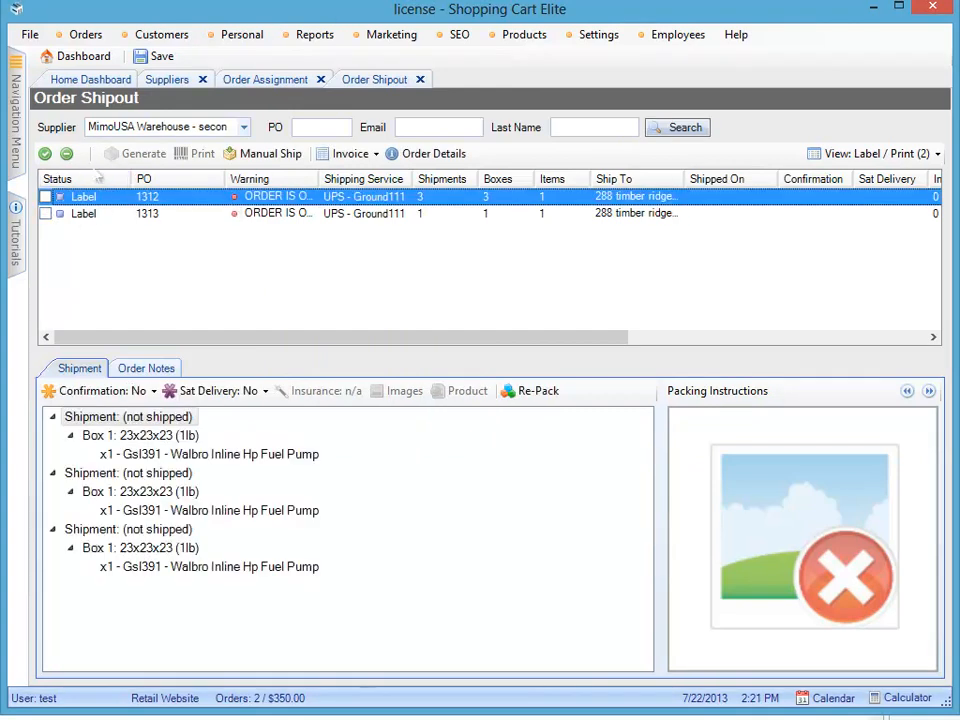
left_click(45, 179)
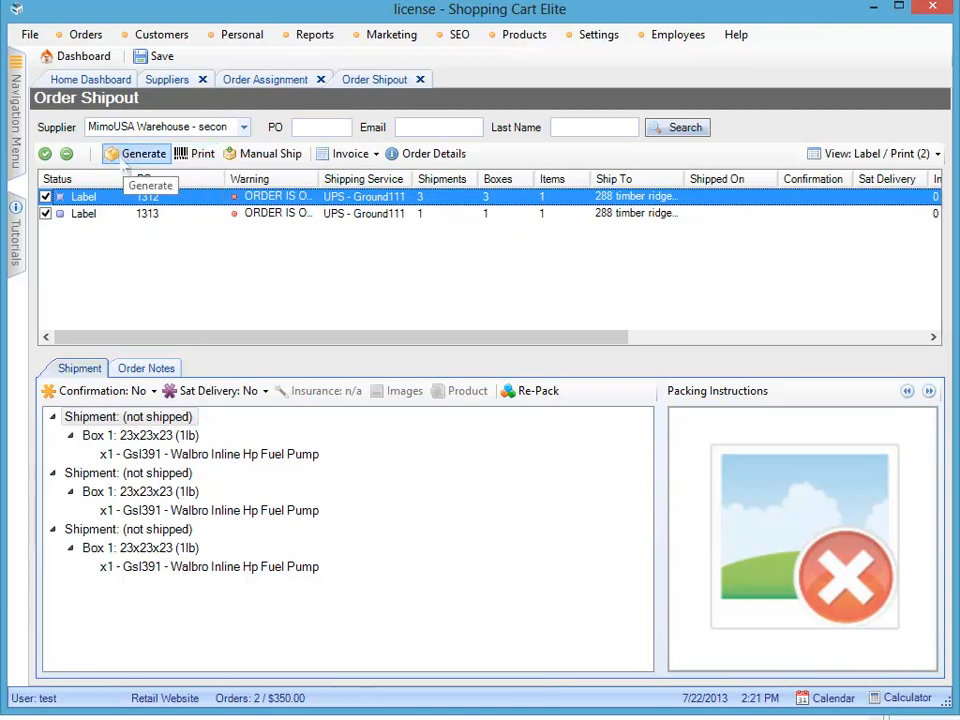
left_click(222, 213)
left_click(190, 198)
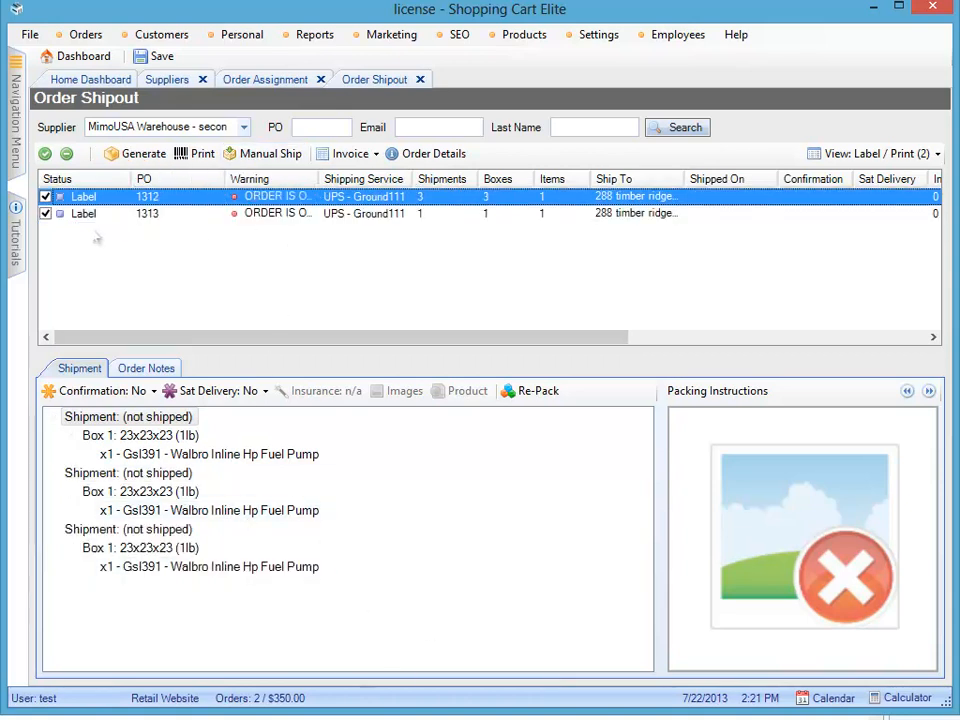
left_click(66, 153)
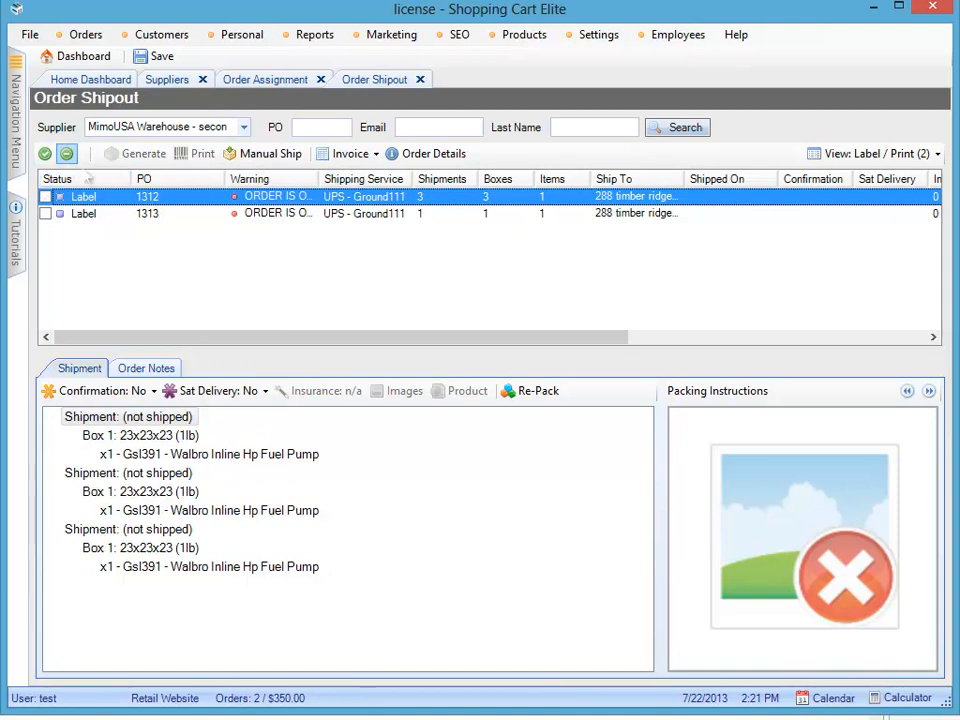
- Review the carrier and tracking number options in the first order's Manual Shipping form and leave without saving
left_click(262, 153)
left_click(546, 322)
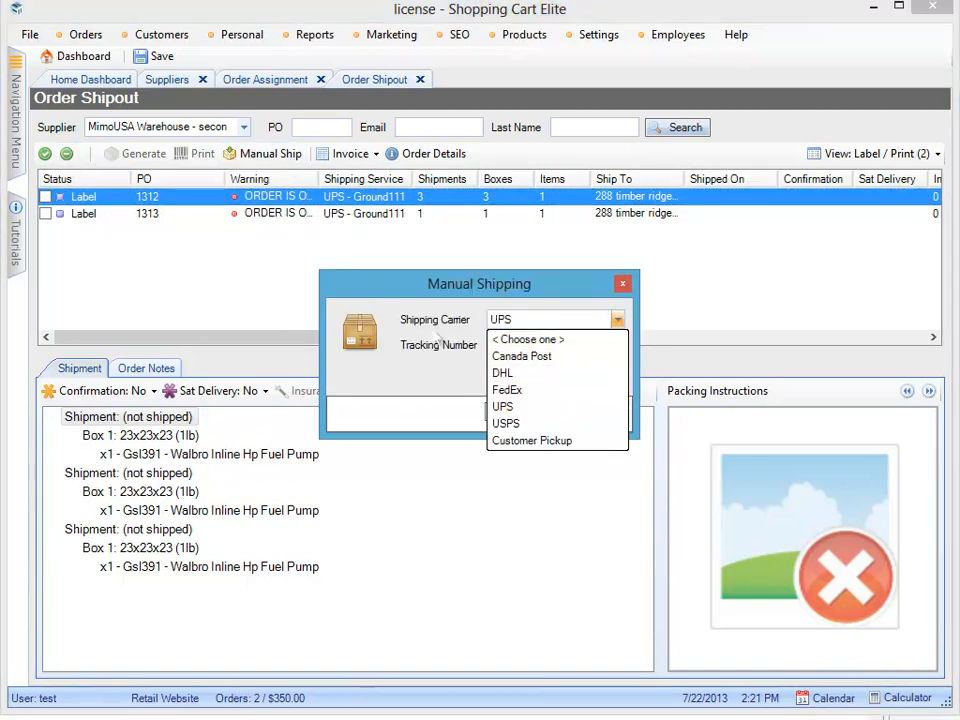
left_click(440, 341)
left_click(513, 340)
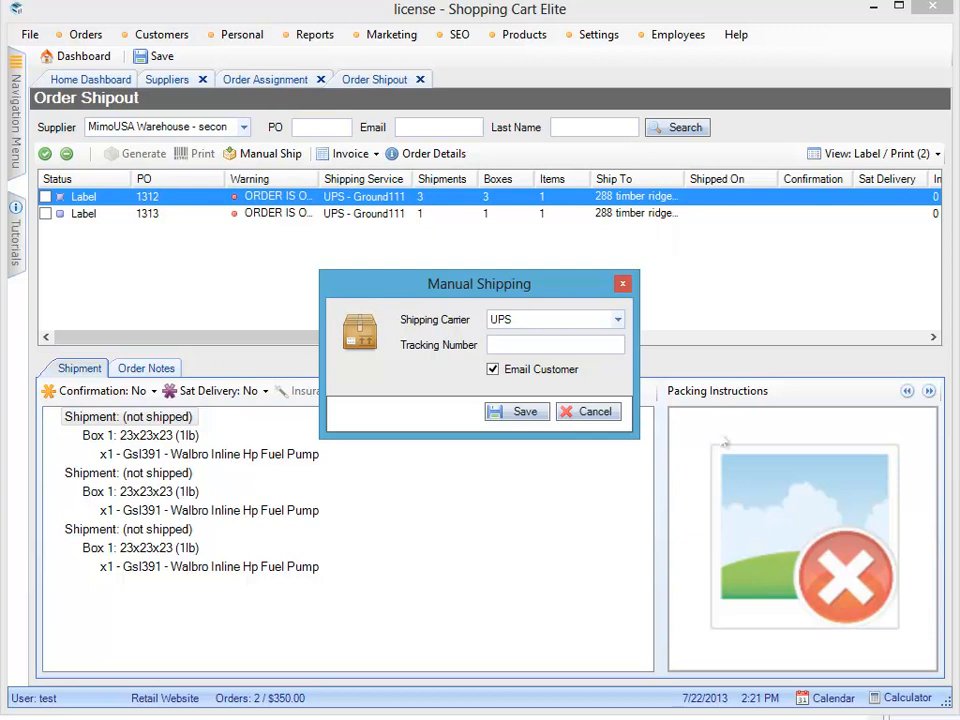
left_click(594, 412)
- Check the first order and review its invoice document options and its order details, including the shipping method
left_click(45, 197)
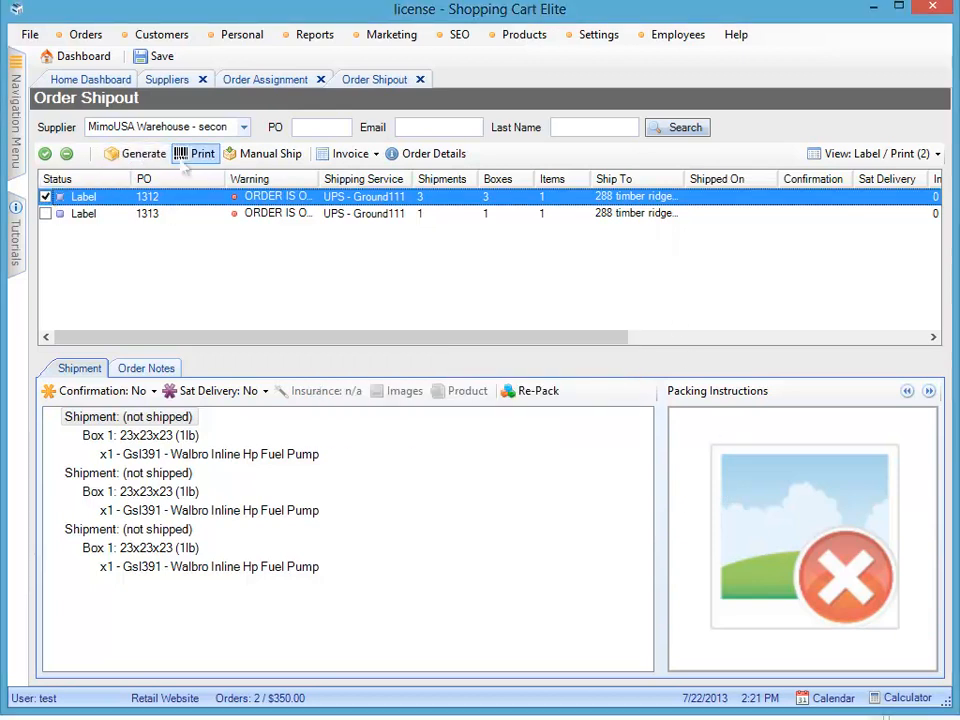
left_click(352, 154)
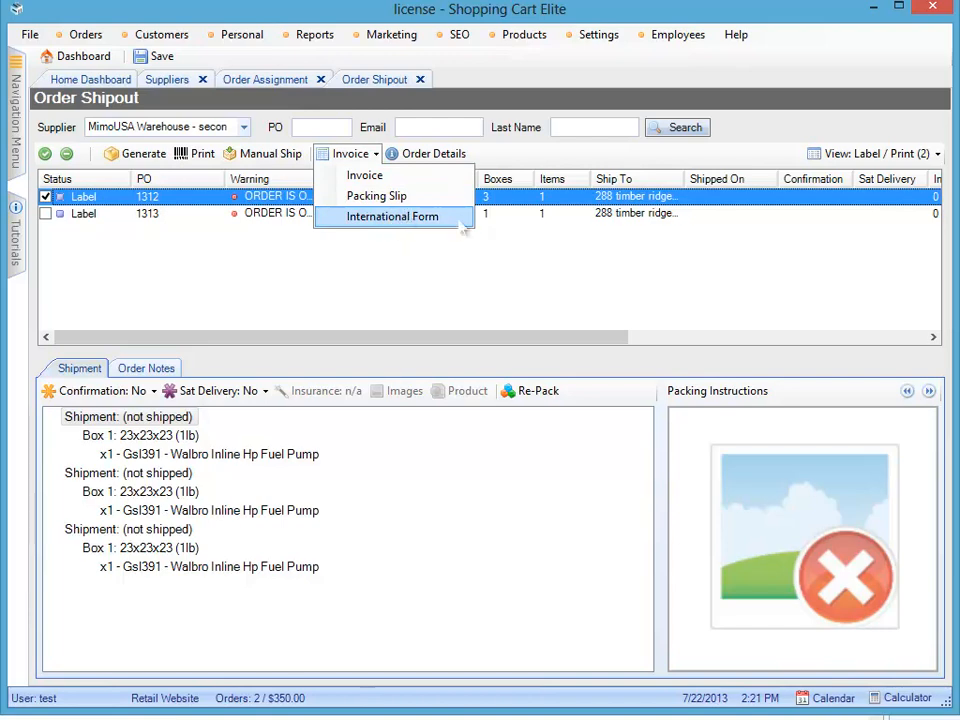
left_click(448, 154)
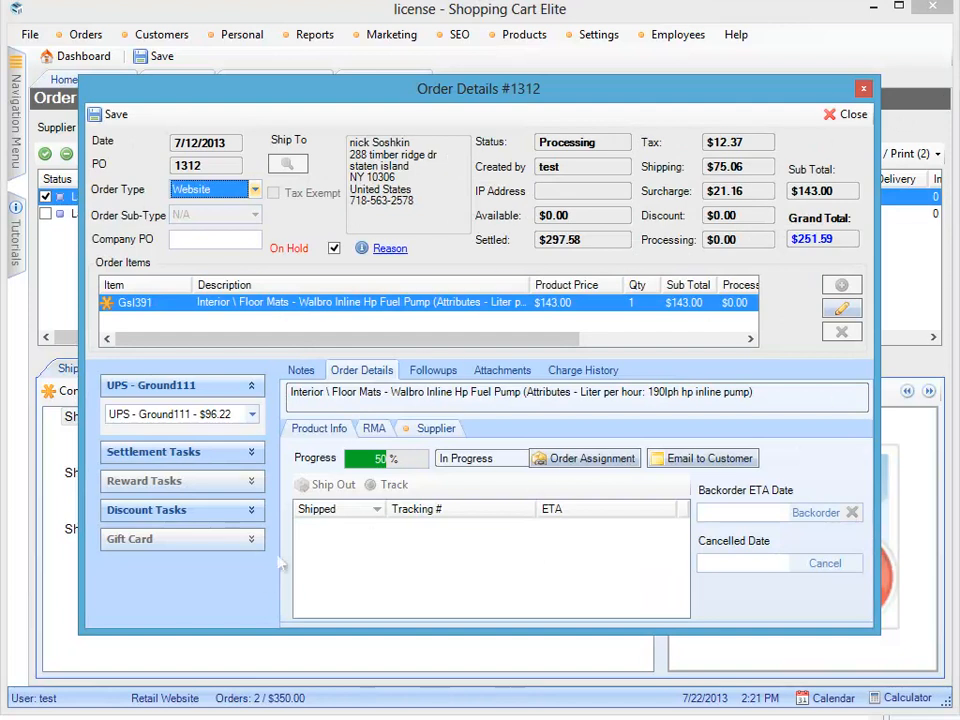
left_click(253, 414)
left_click(240, 432)
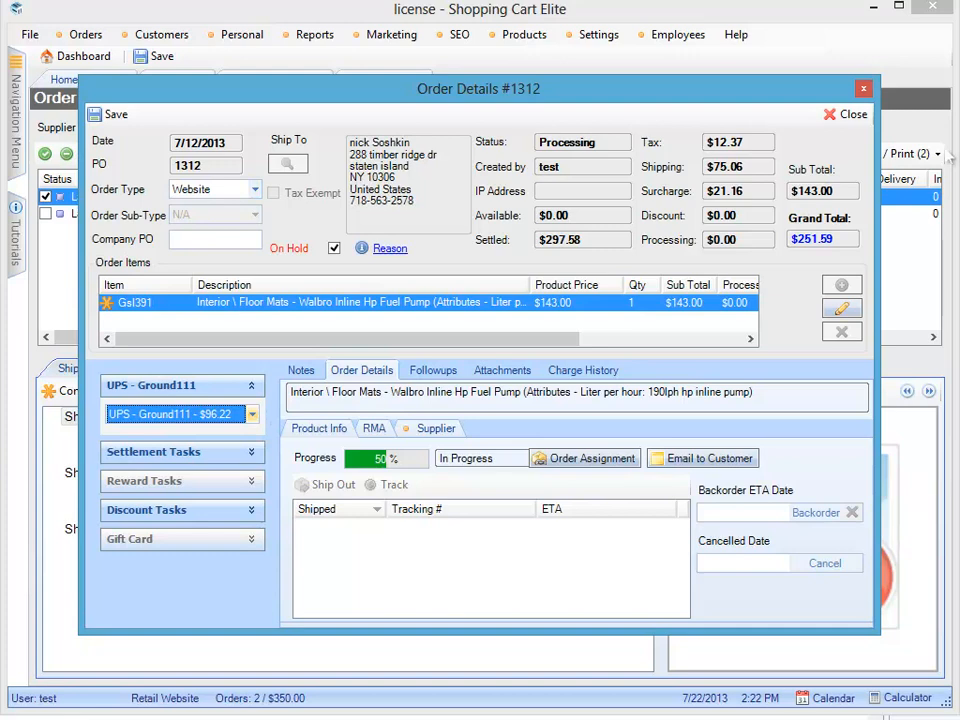
left_click(853, 114)
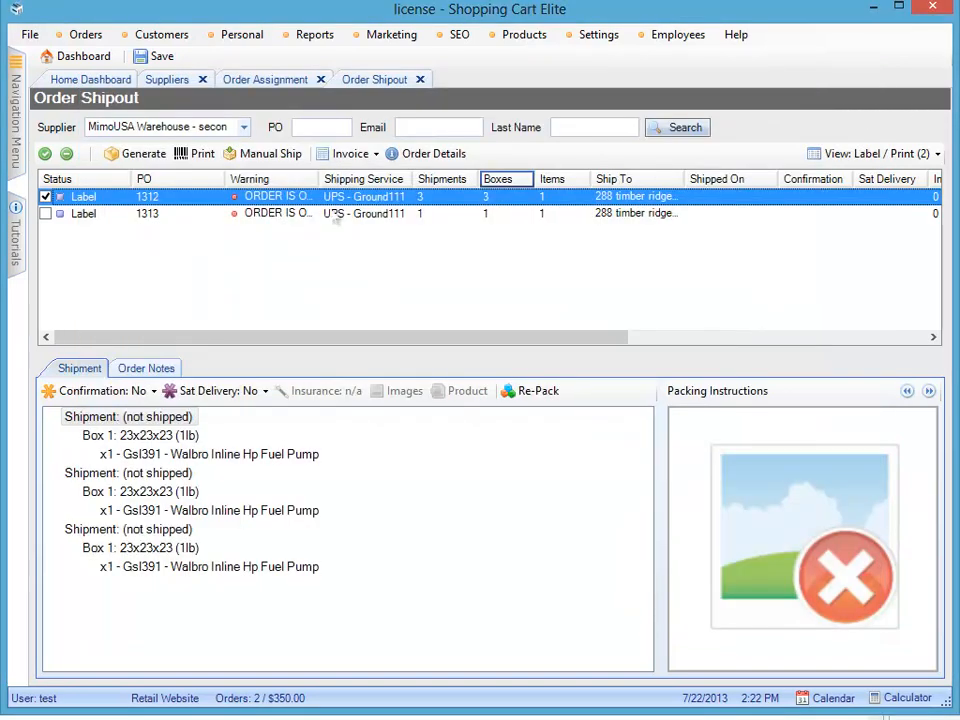
- Switch the Pending Label view filter off and back on, and review the shipped-date view options
left_click(878, 153)
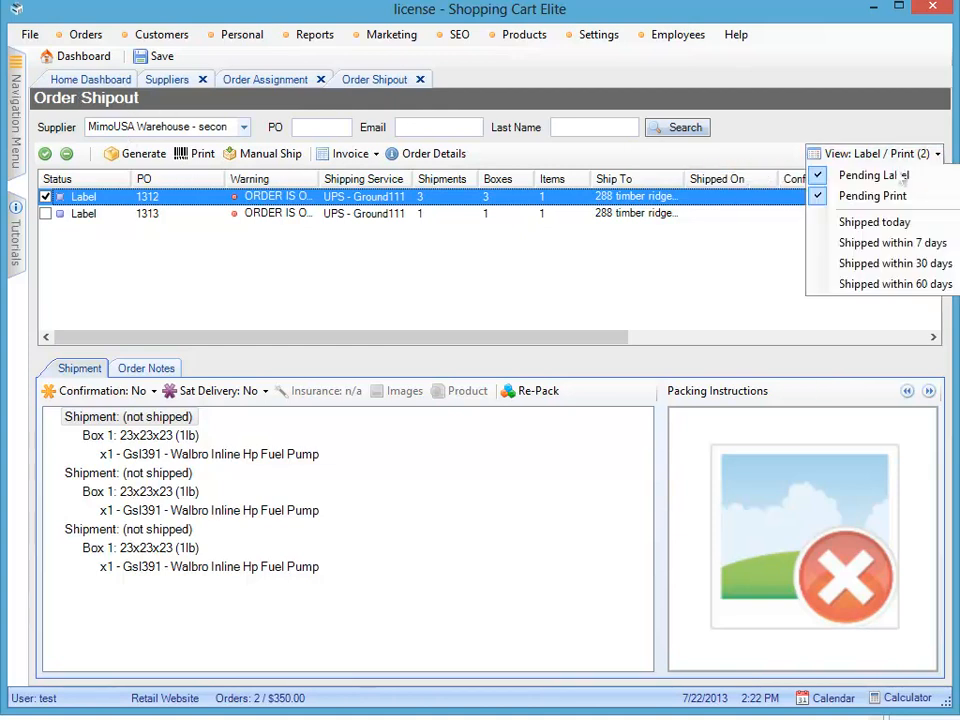
left_click(903, 177)
left_click(895, 157)
left_click(897, 177)
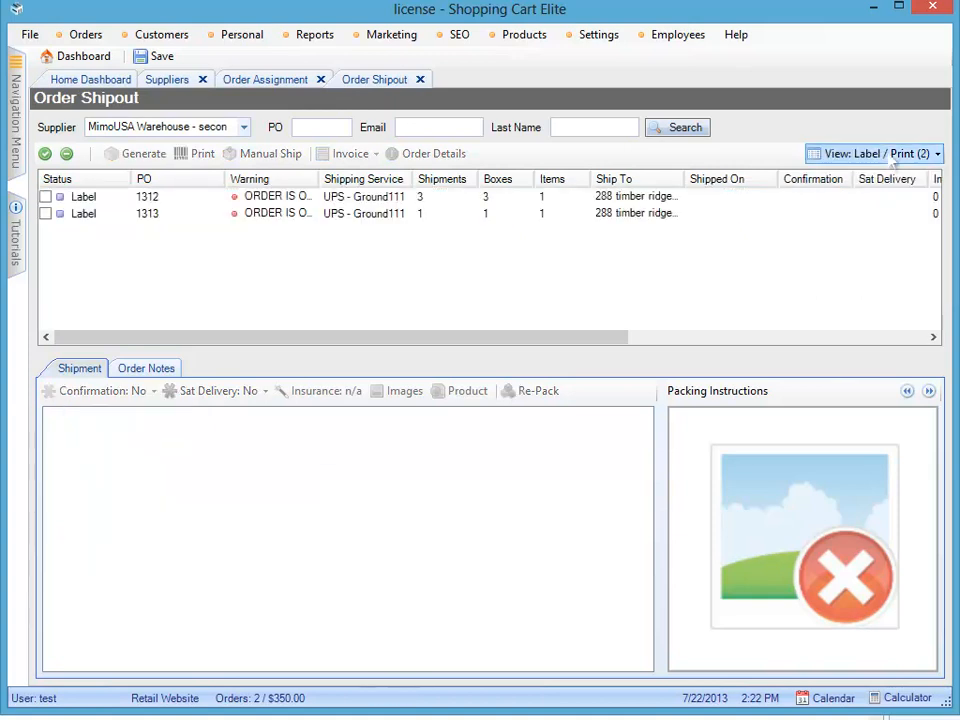
left_click(891, 158)
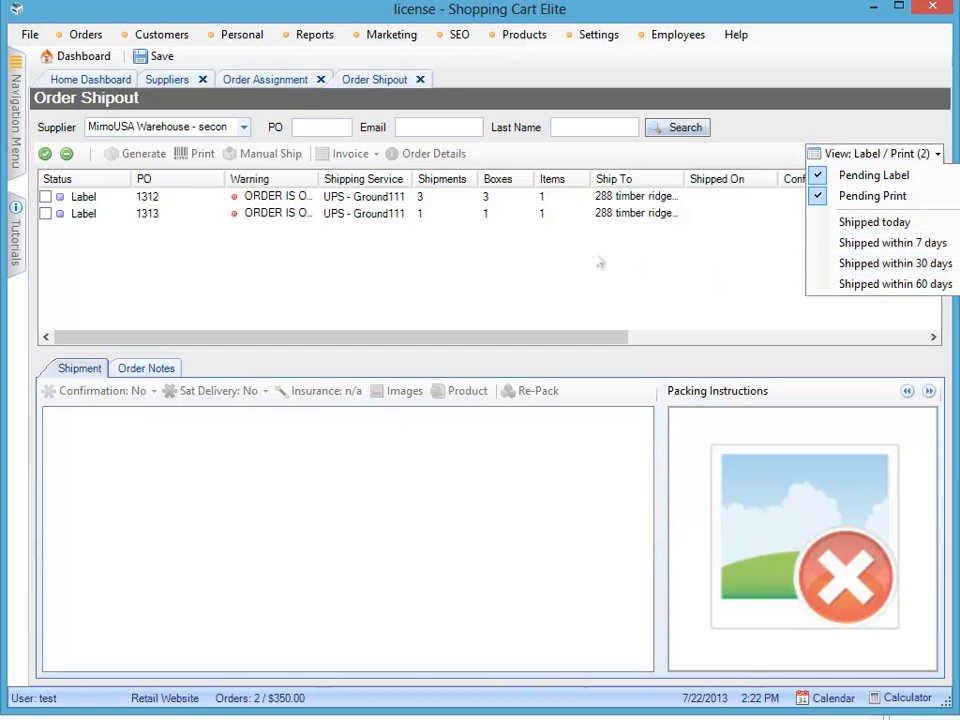
left_click(347, 309)
- Select the first order and examine the packing instructions for its boxes and fuel pump items
left_click(200, 199)
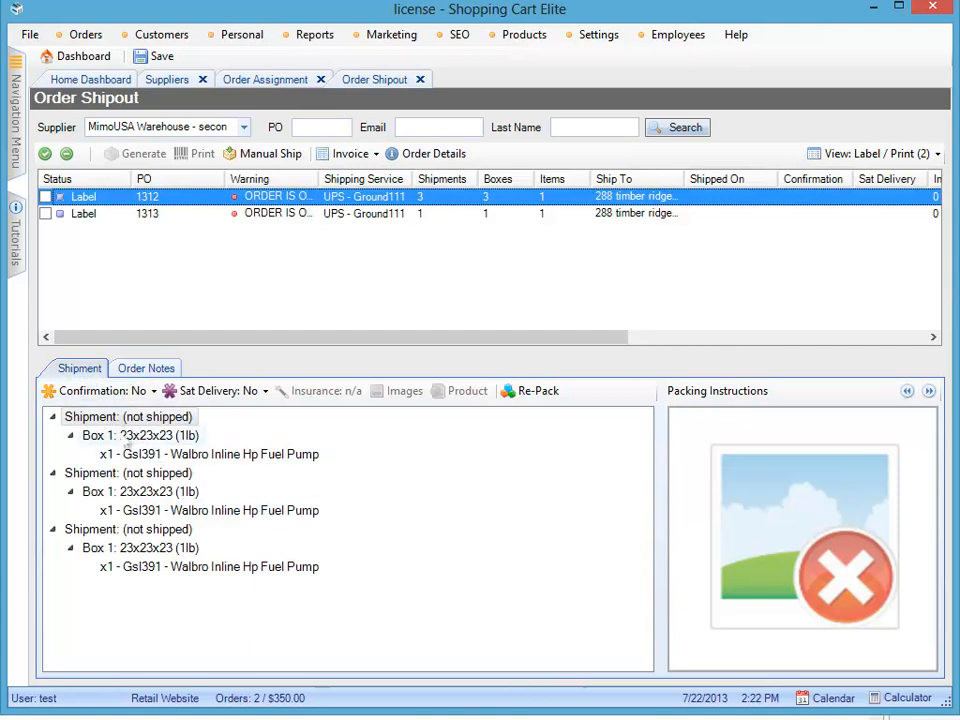
left_click(157, 454)
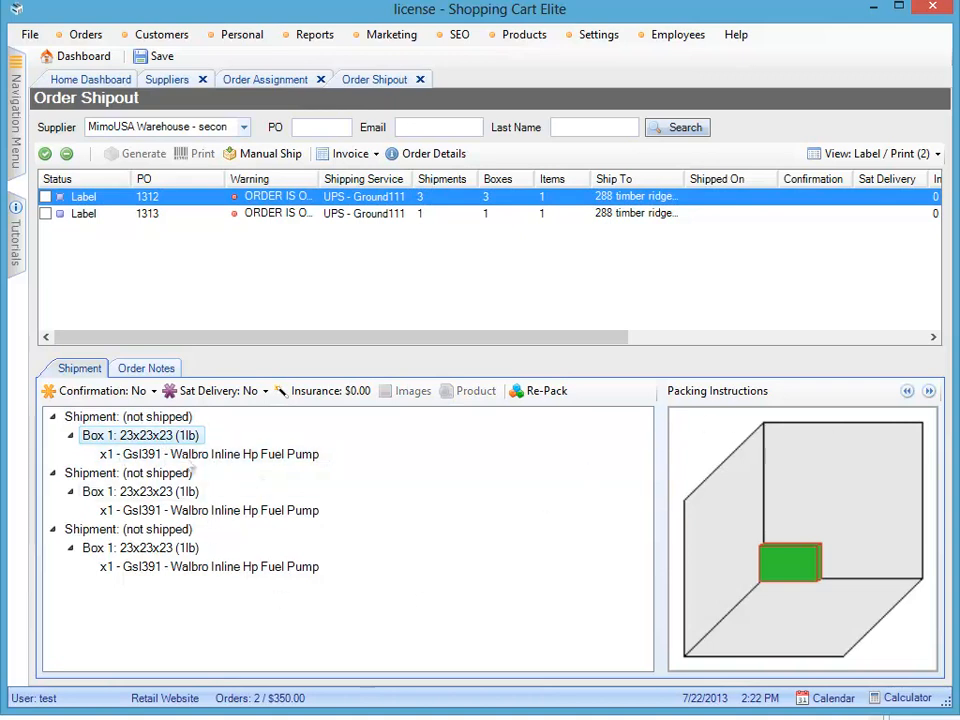
left_click(160, 457)
left_click(139, 508)
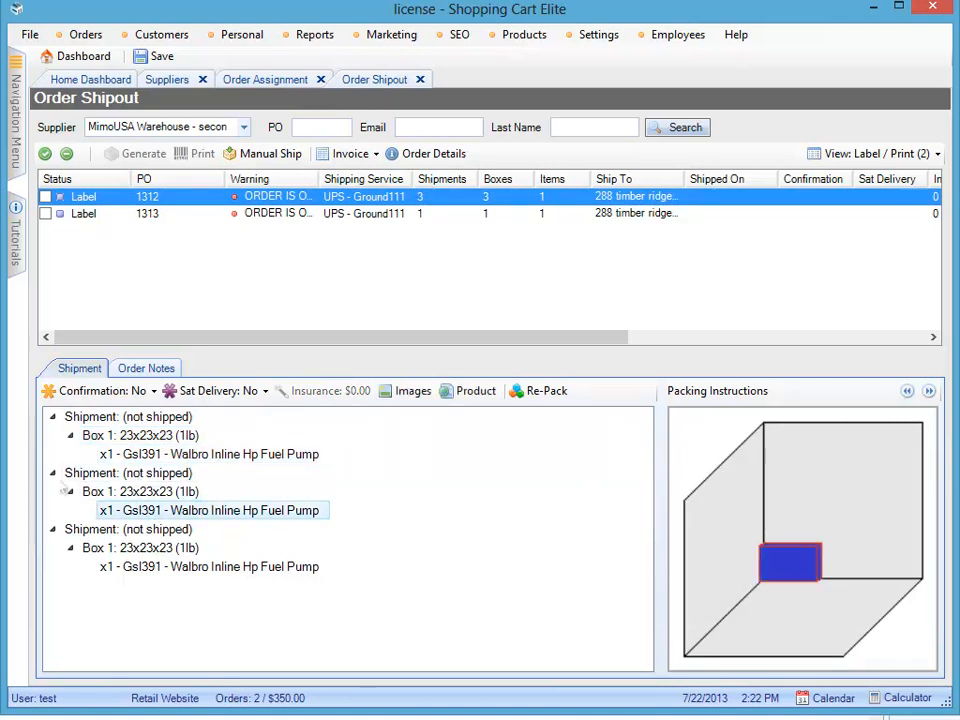
left_click(168, 435)
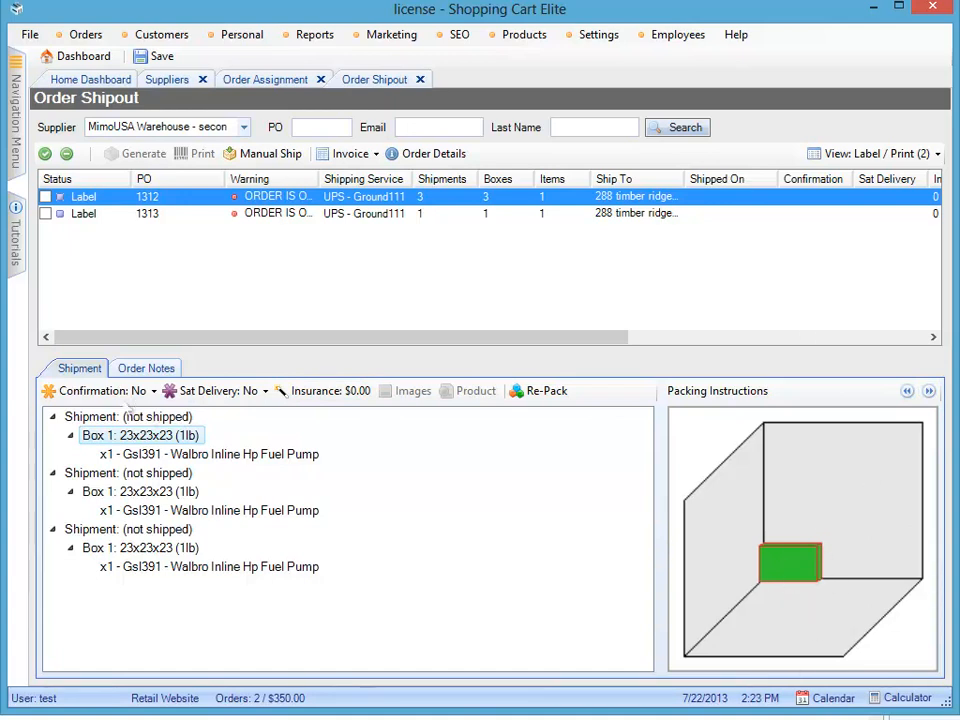
- Review the Confirmation and Sat Delivery options for the first box and the Re-Pack option for its fuel pump item
left_click(141, 396)
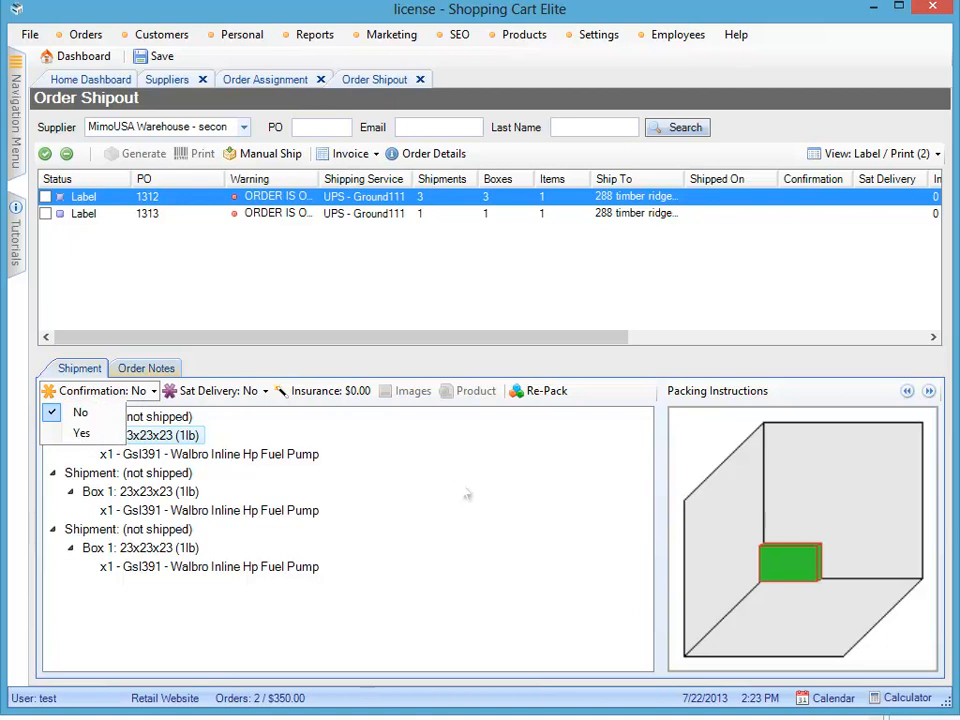
left_click(215, 391)
left_click(215, 391)
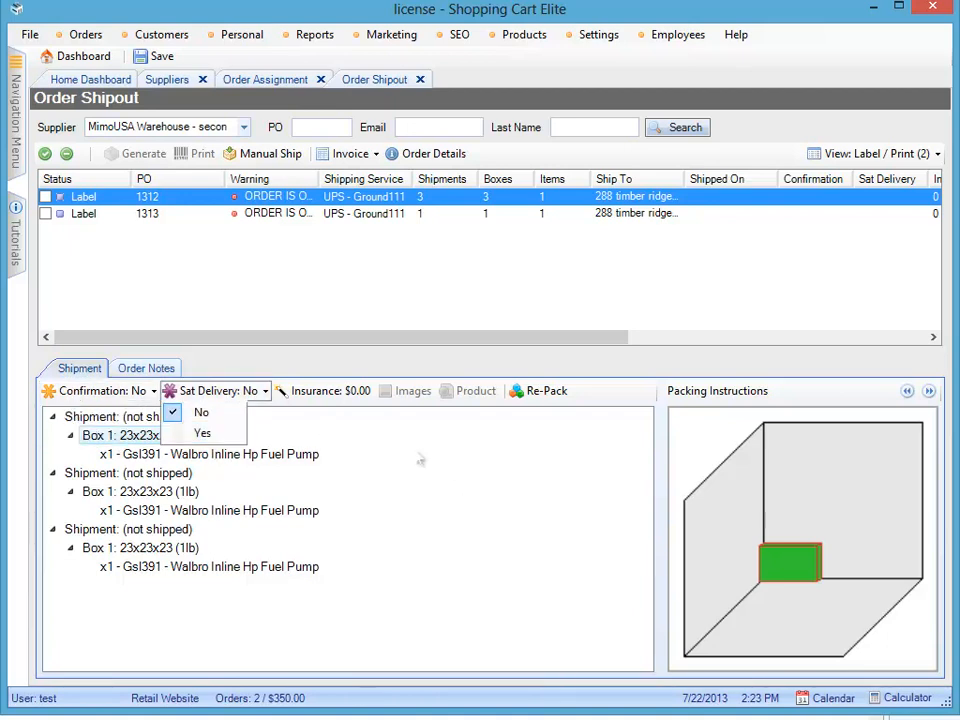
left_click(215, 391)
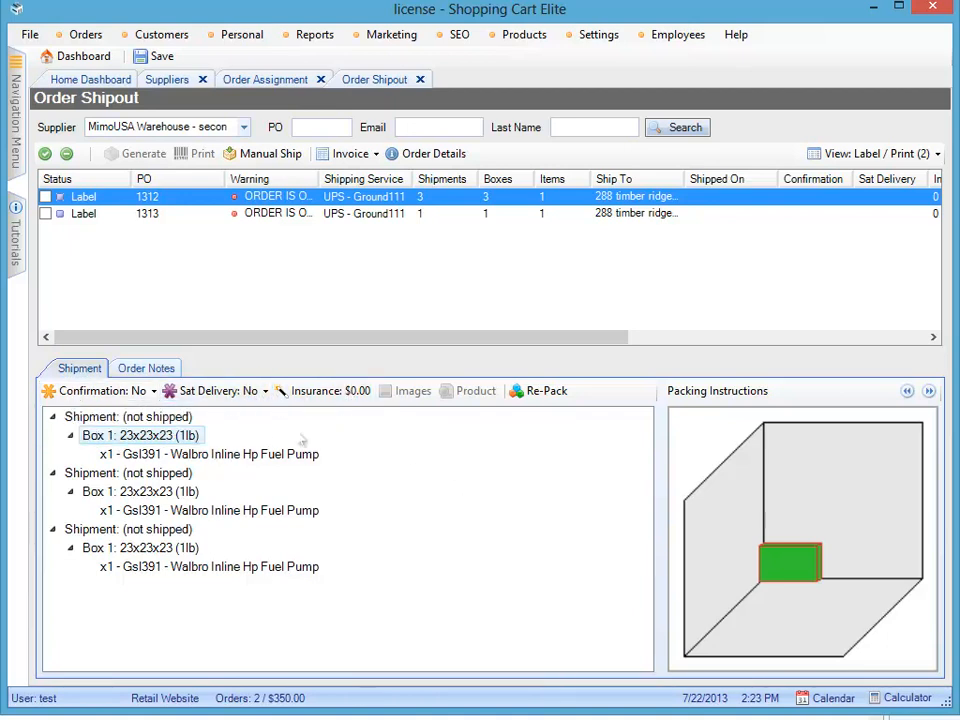
key("Down")
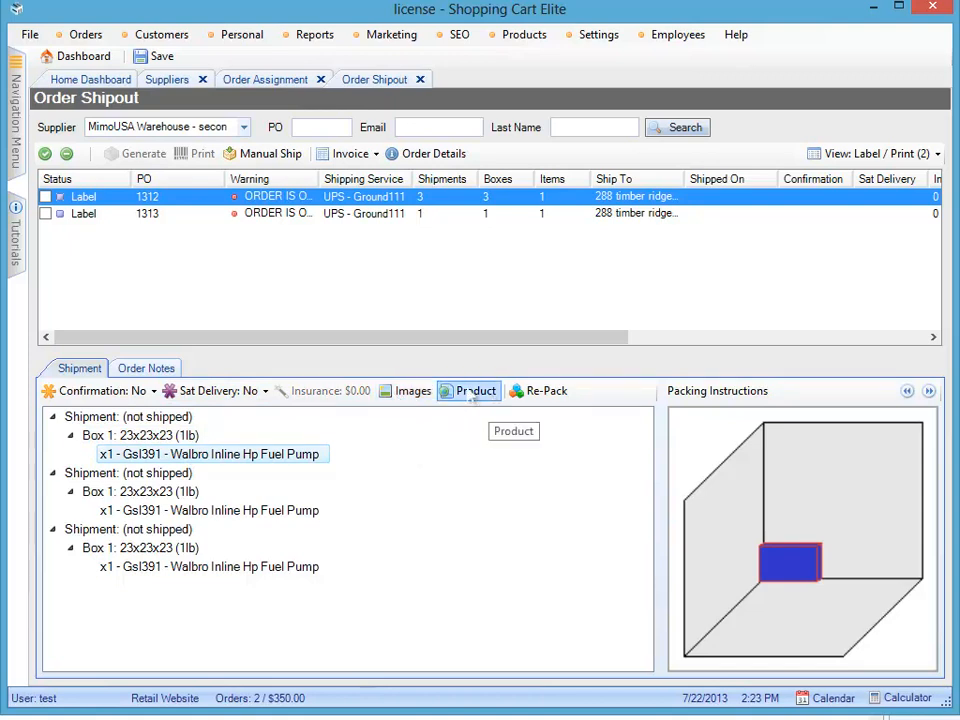
left_click(558, 399)
left_click(555, 369)
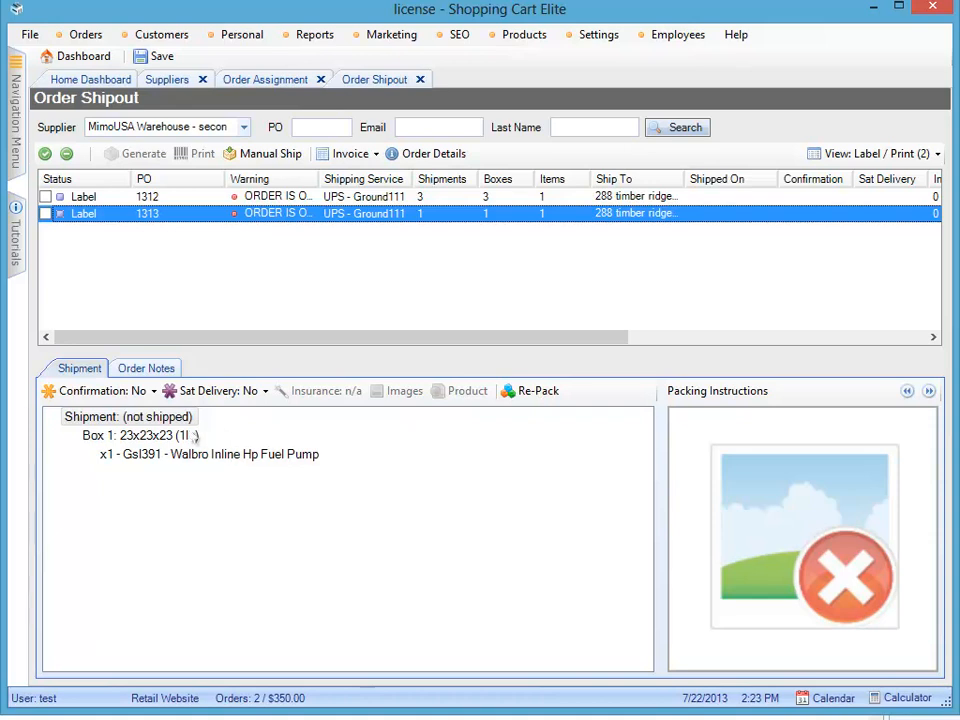
- Examine the second order's shipment and its order notes, including the followups, attachments and charge history
left_click(186, 440)
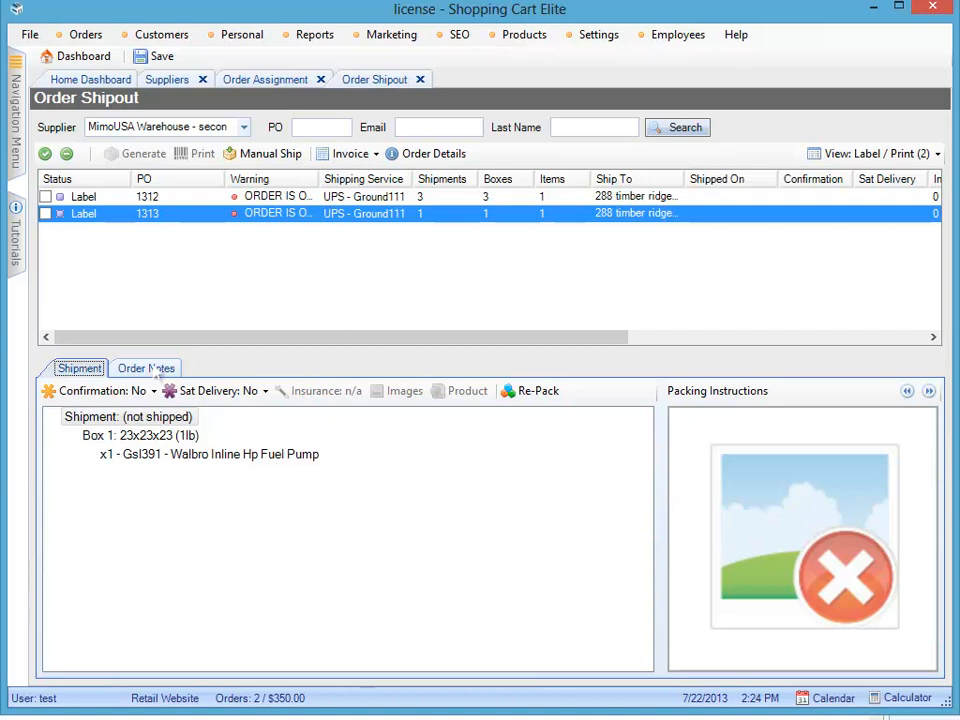
left_click(158, 370)
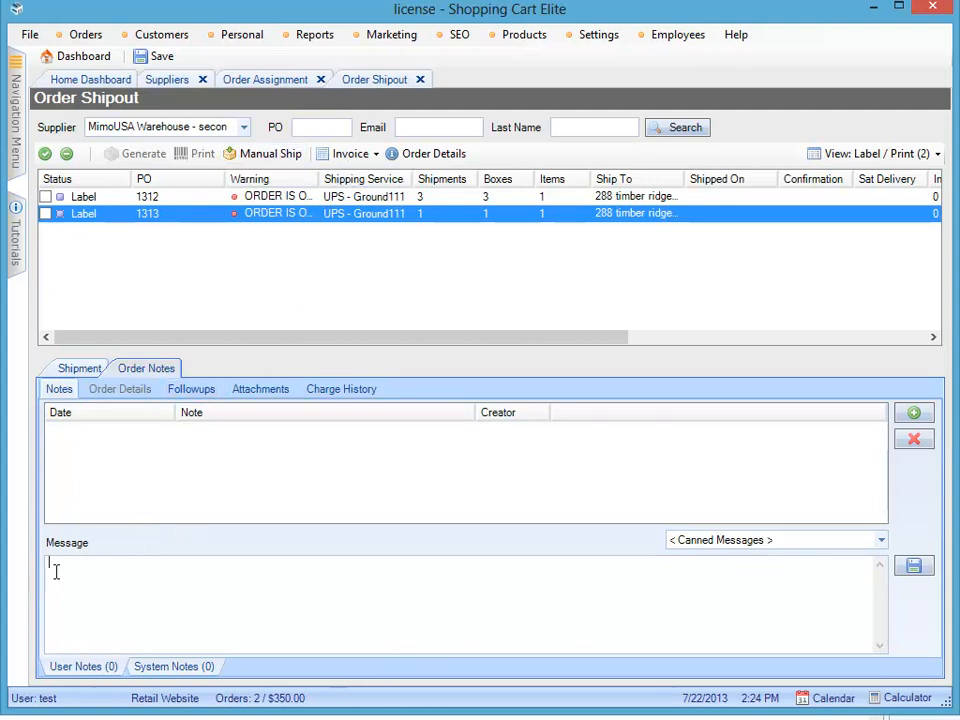
left_click(188, 389)
left_click(240, 390)
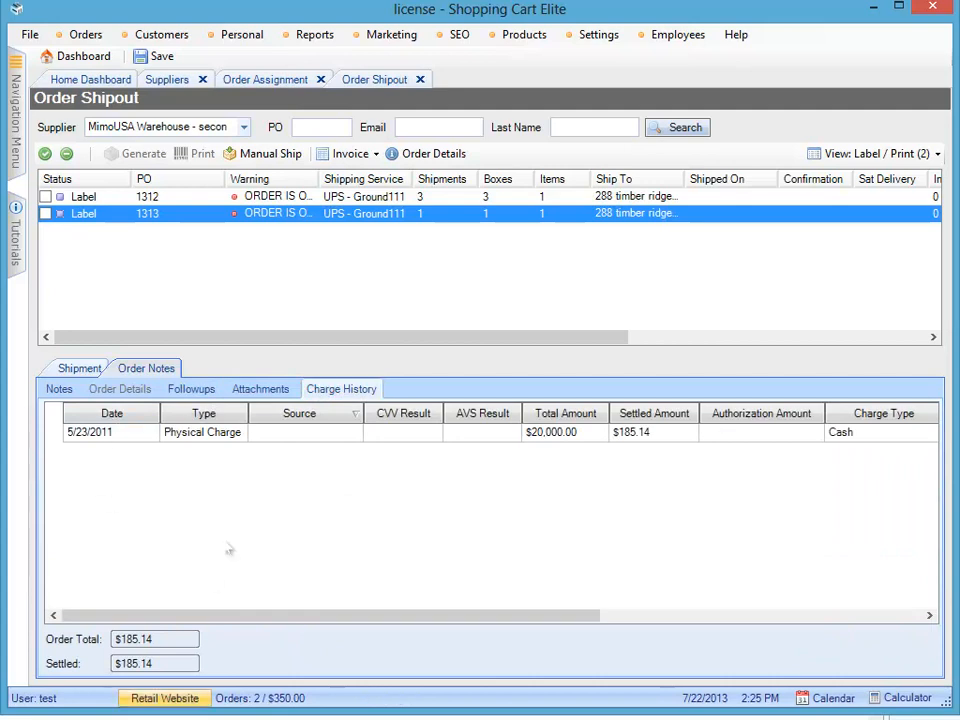
left_click_drag(568, 621, 444, 572)
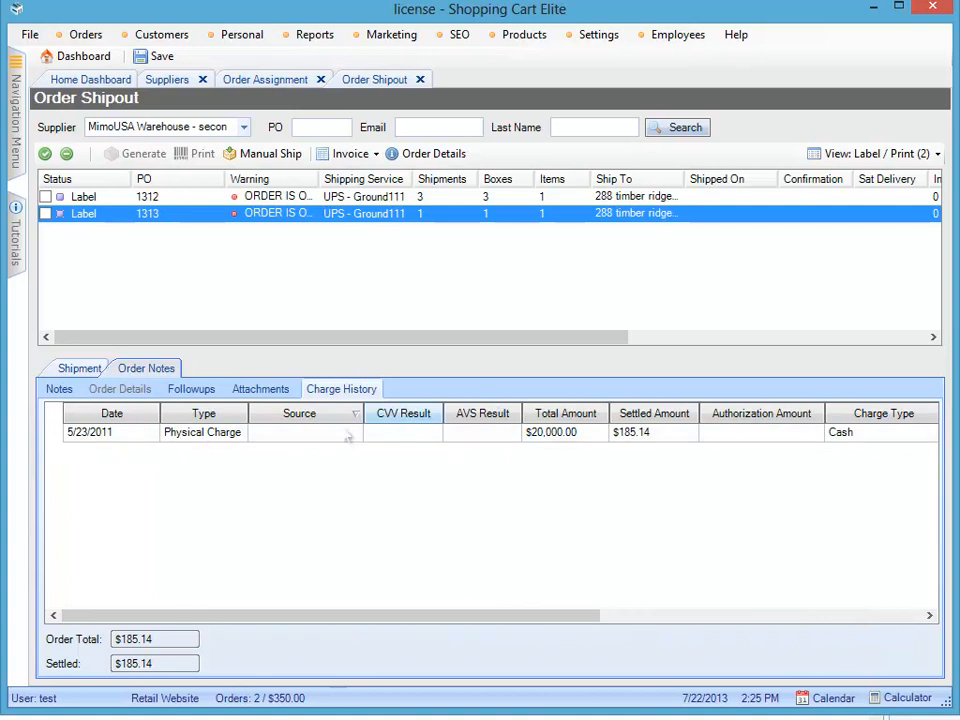
- Return to the second order's shipment details and widen the order list's Warning column to show the full warnings
left_click(80, 368)
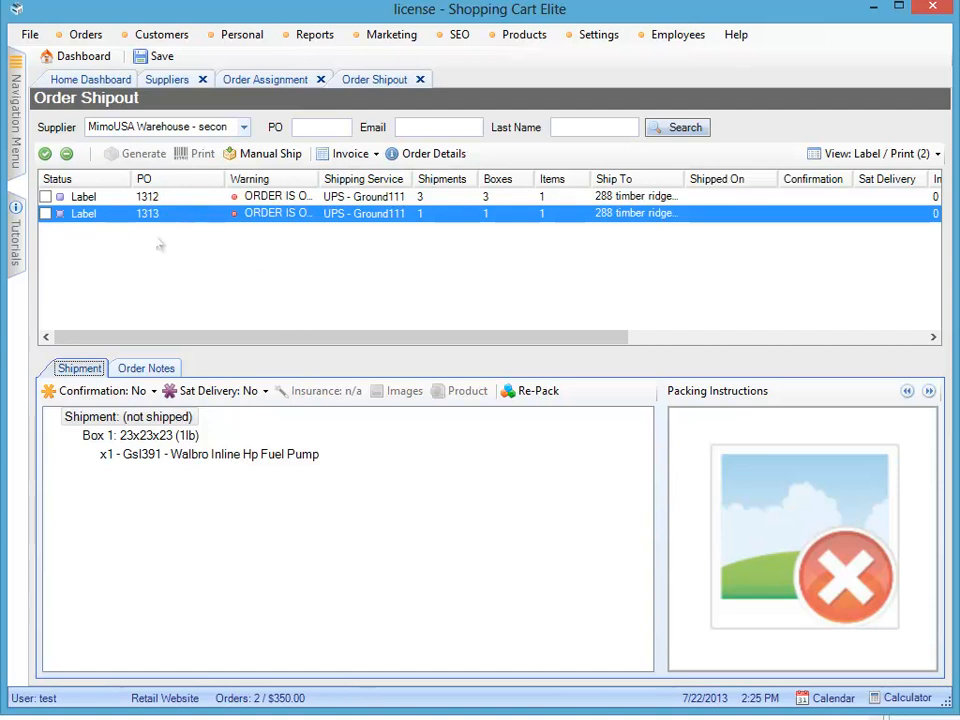
left_click_drag(216, 337, 245, 336)
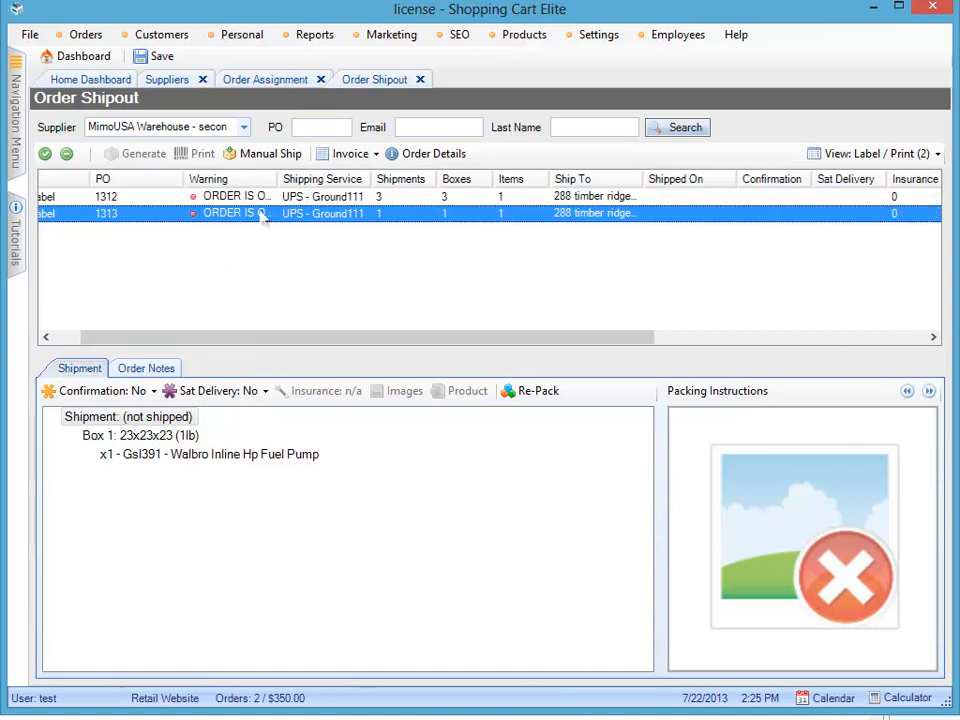
left_click_drag(362, 174, 610, 176)
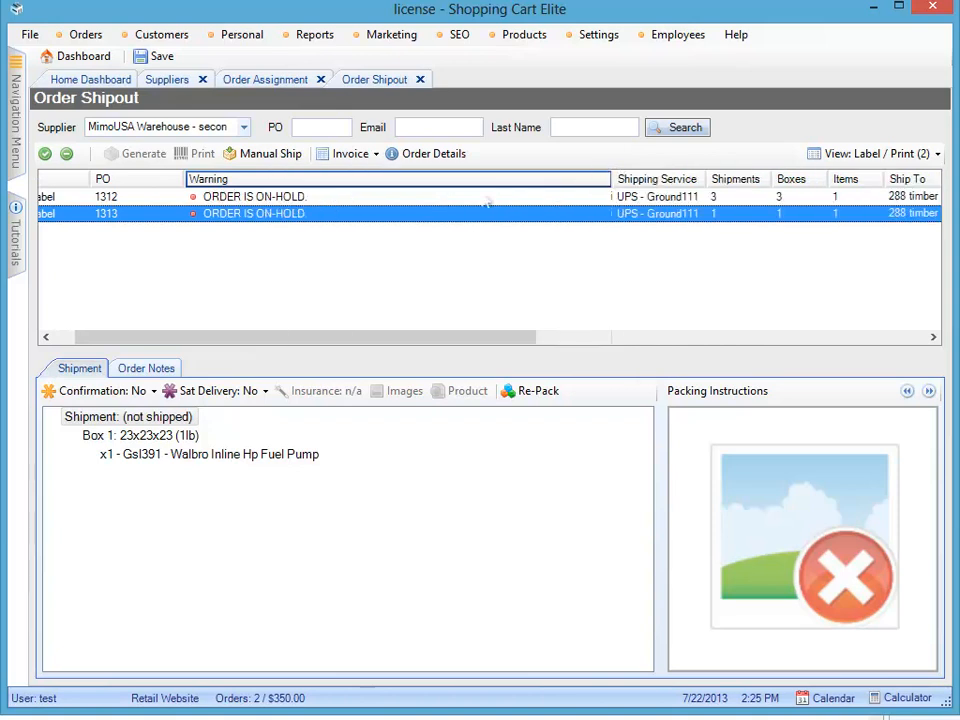
- Sort the orders by Shipments in ascending order and examine the remaining order list columns through Age and Backorder
left_click_drag(388, 338, 588, 330)
left_click(319, 180)
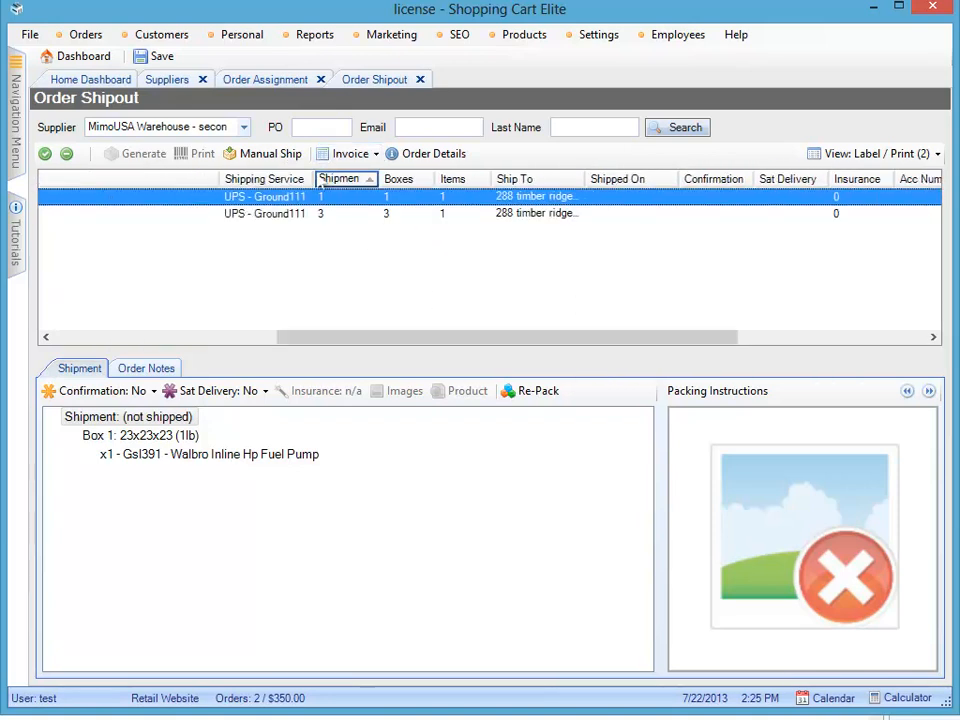
left_click_drag(319, 180, 375, 190)
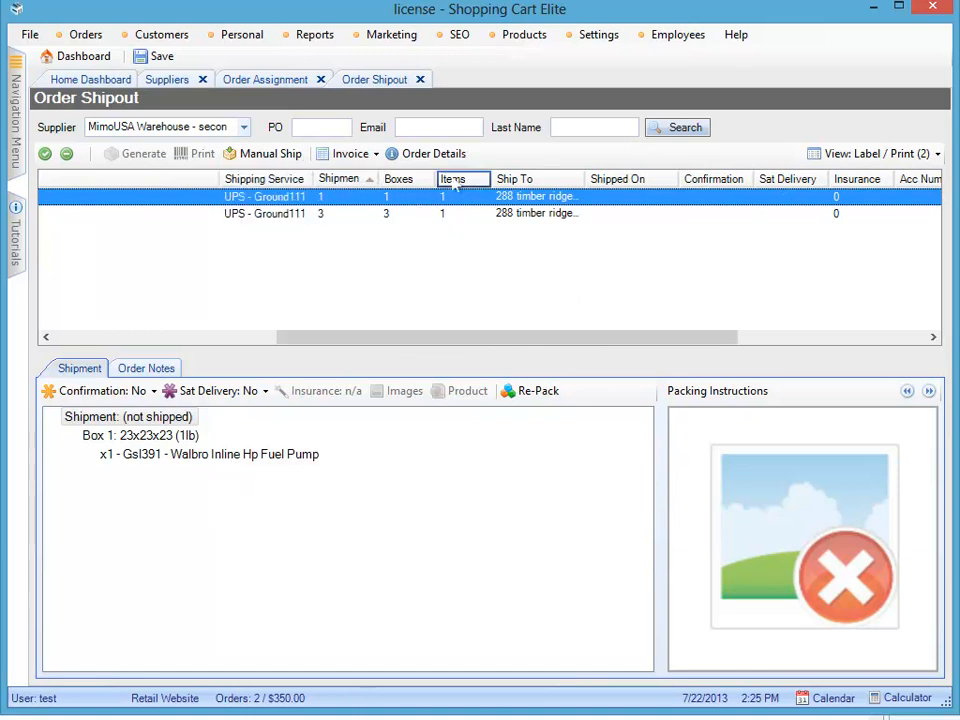
left_click_drag(471, 336, 608, 336)
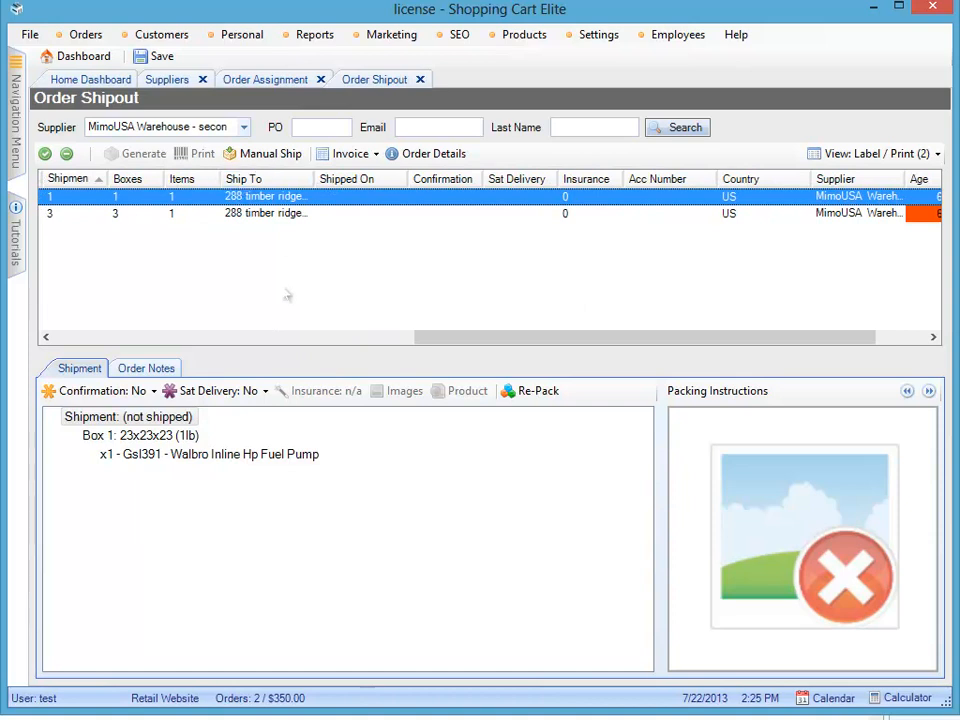
left_click_drag(436, 336, 518, 330)
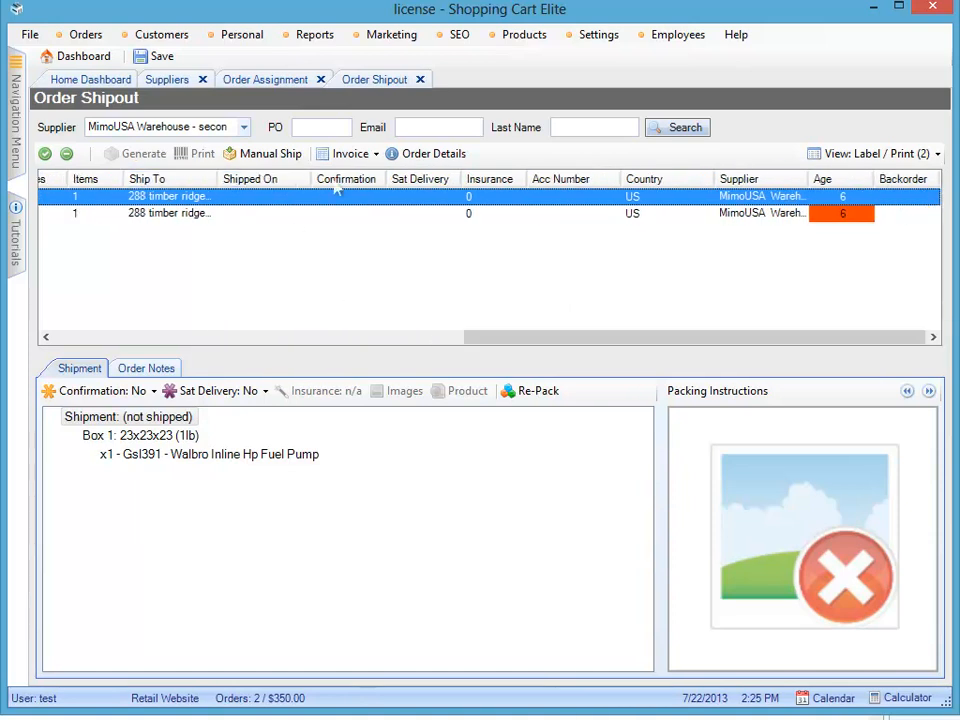